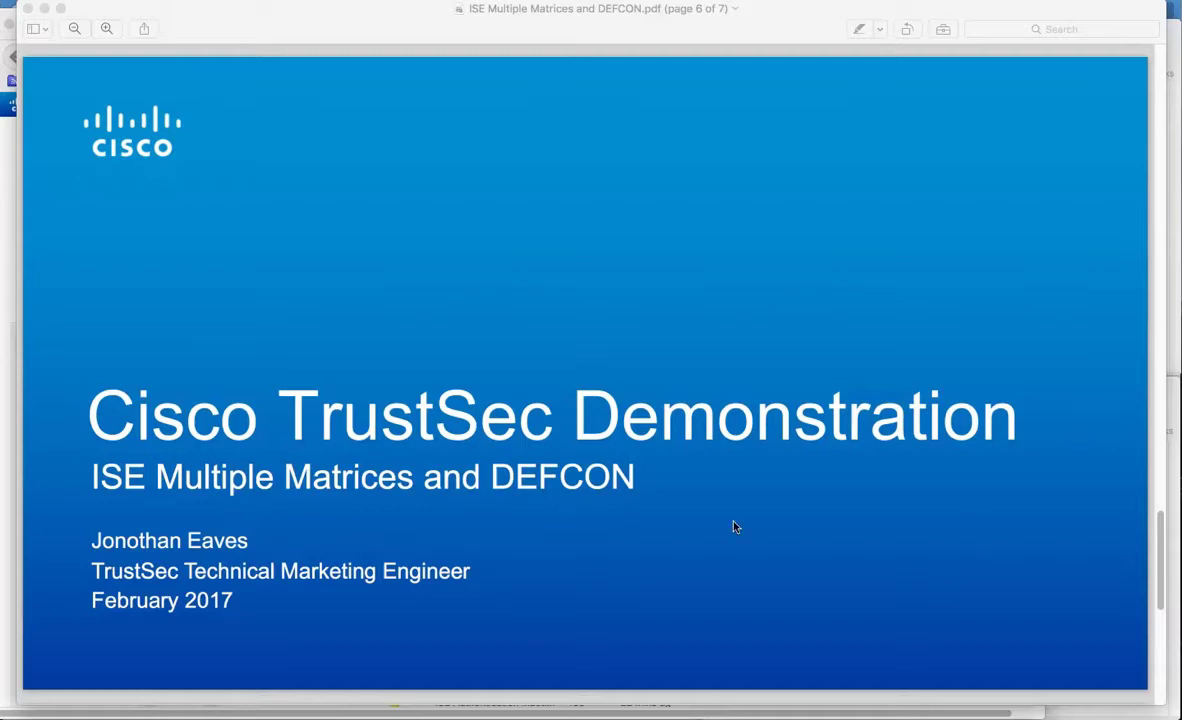
Go to Work Centers > TrustSec > TrustSec Policy in the ISE dashboard
{"action": "left_click", "coordinate": [9, 173]}
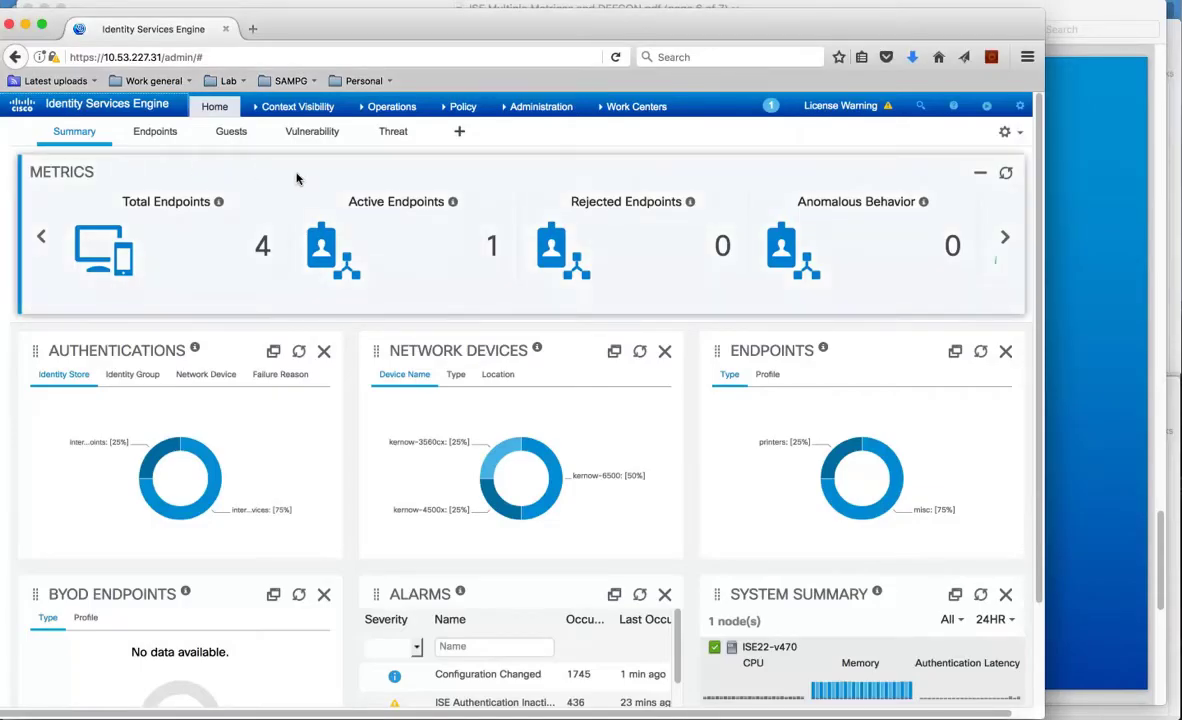
{"action": "left_click", "coordinate": [644, 108]}
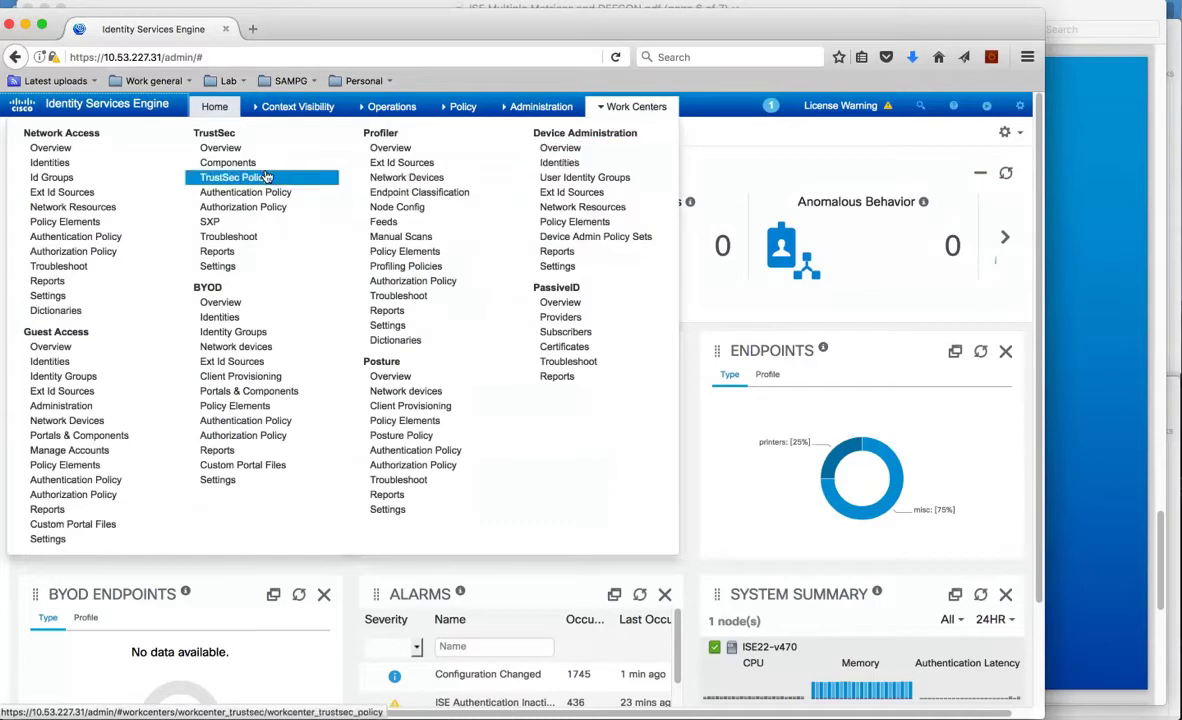
{"action": "left_click", "coordinate": [234, 178]}
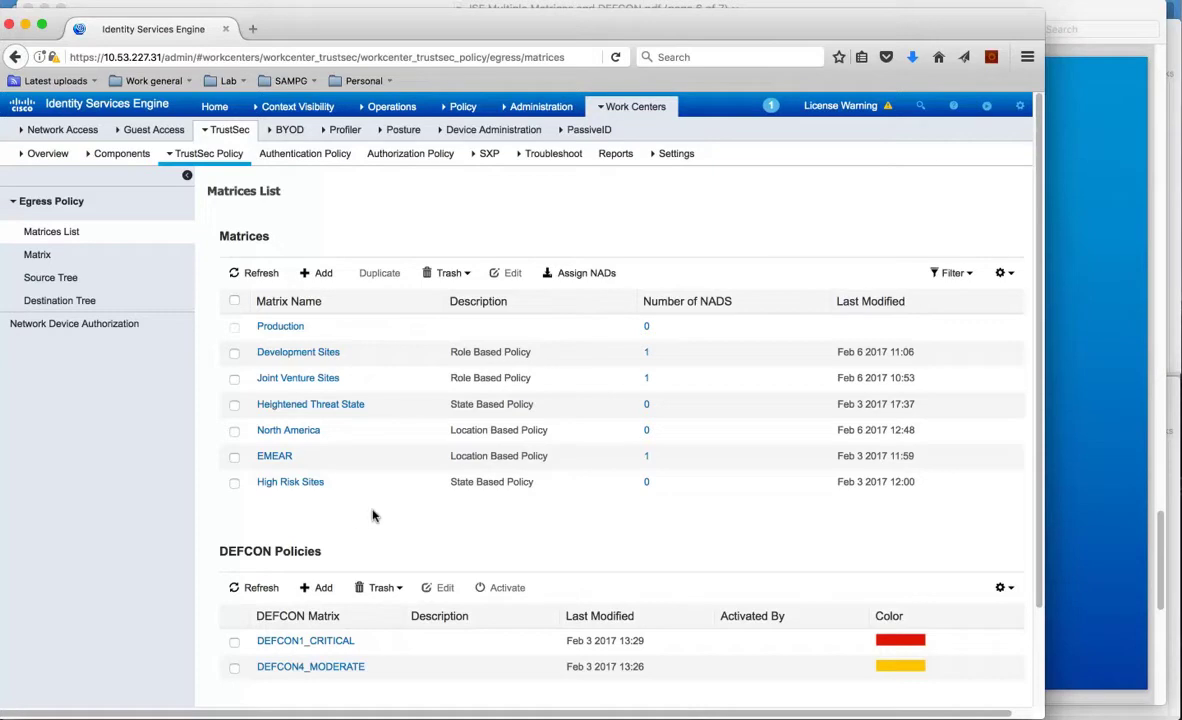
Sort the Matrices table by its Description column
{"action": "left_click", "coordinate": [488, 302]}
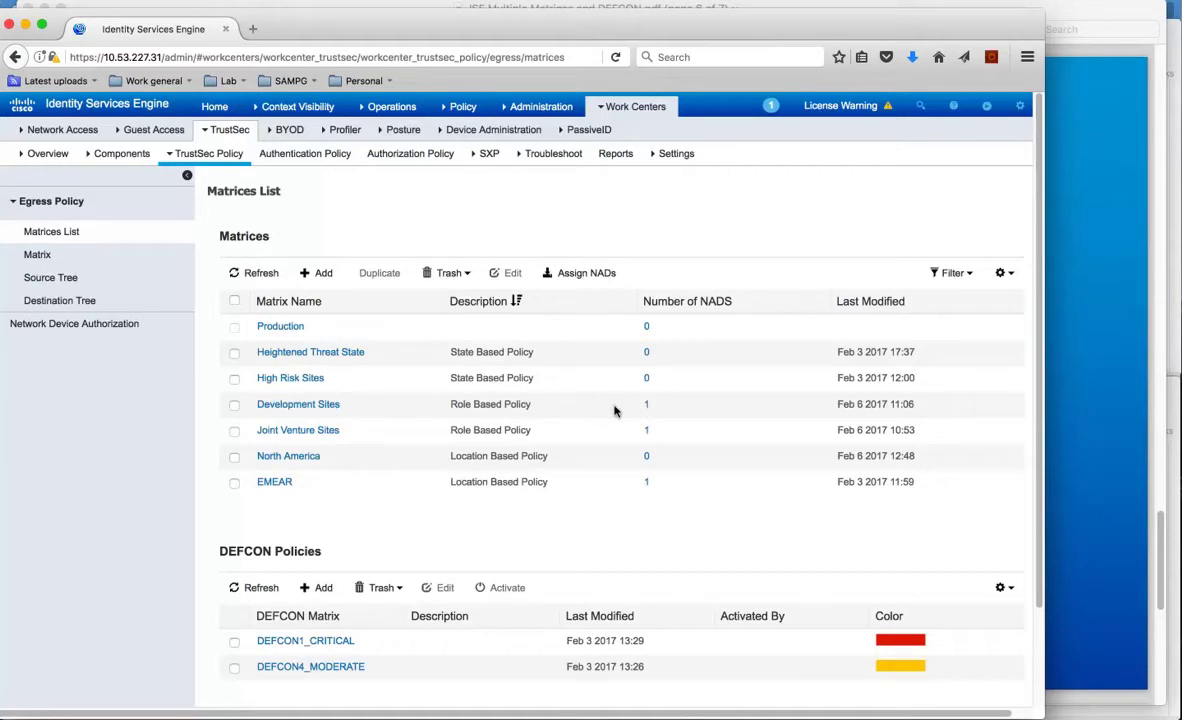
{"action": "left_click", "coordinate": [647, 406]}
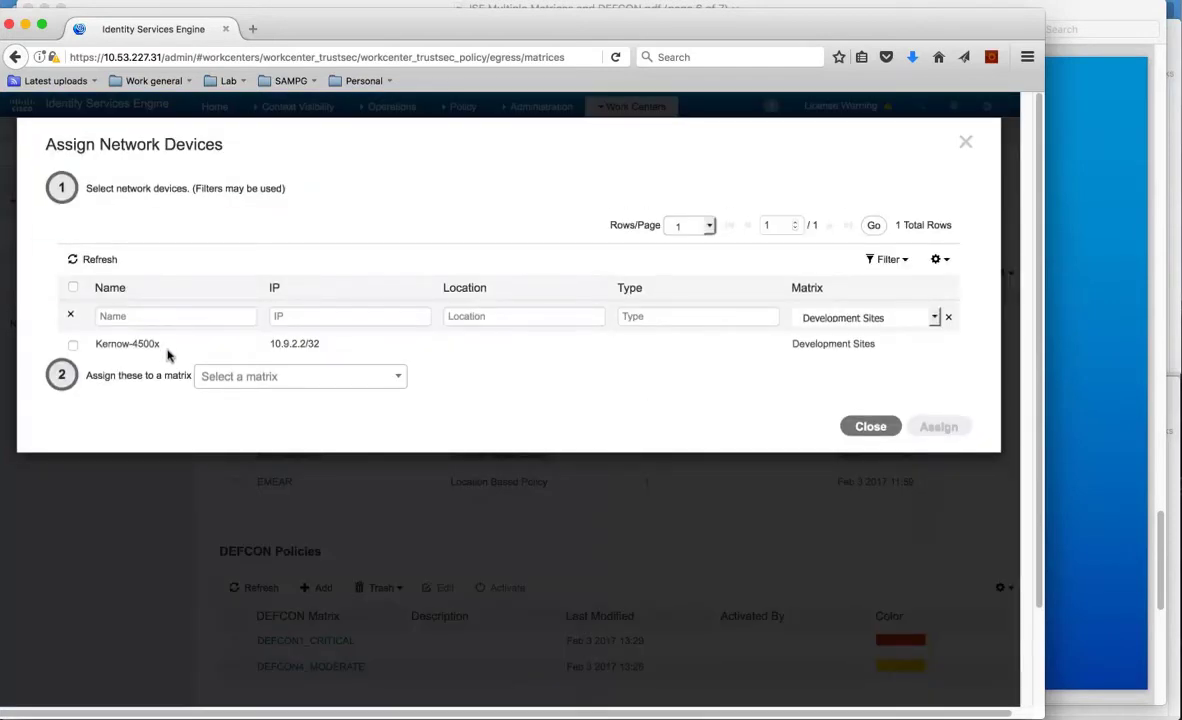
{"action": "left_click_drag", "start_coordinate": [123, 343], "coordinate": [160, 343]}
{"action": "left_click", "coordinate": [870, 427]}
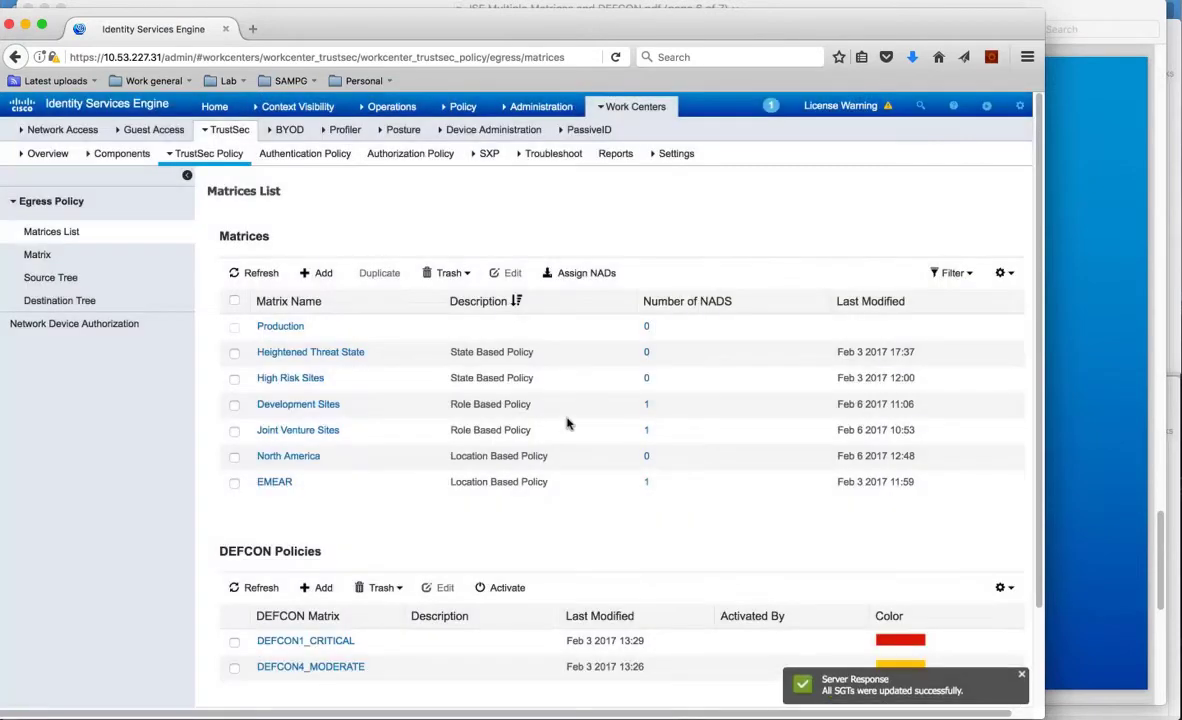
{"action": "left_click", "coordinate": [647, 432]}
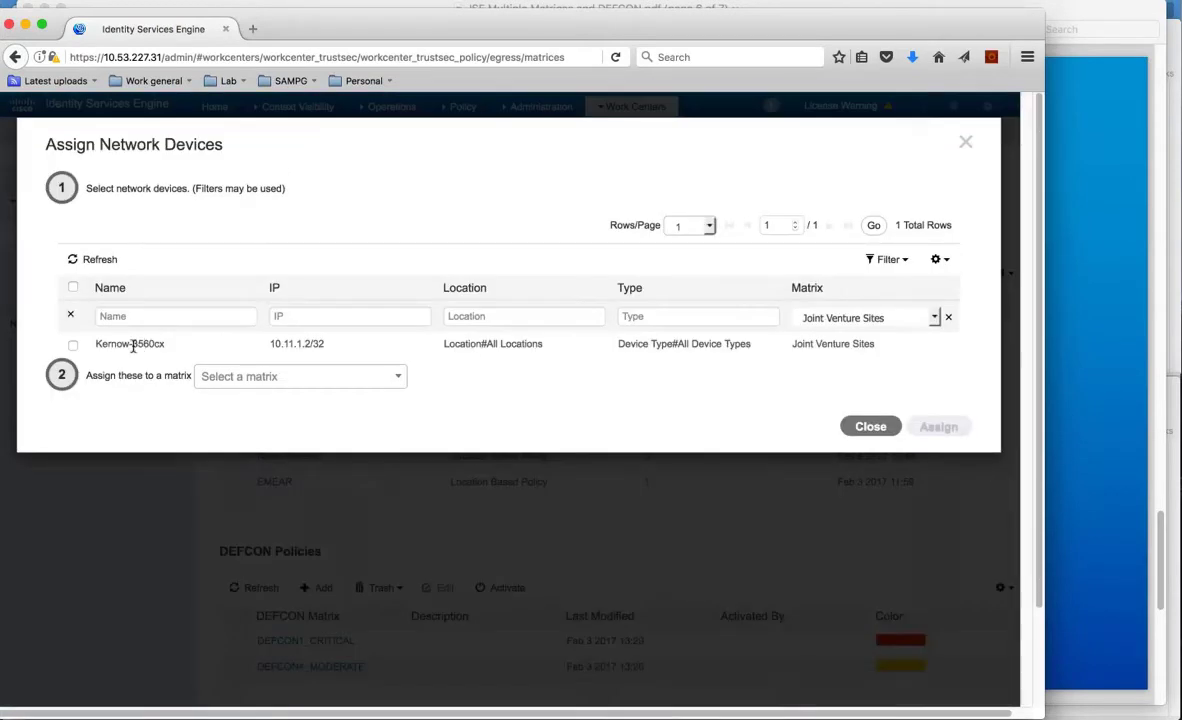
{"action": "left_click_drag", "start_coordinate": [121, 344], "coordinate": [165, 344]}
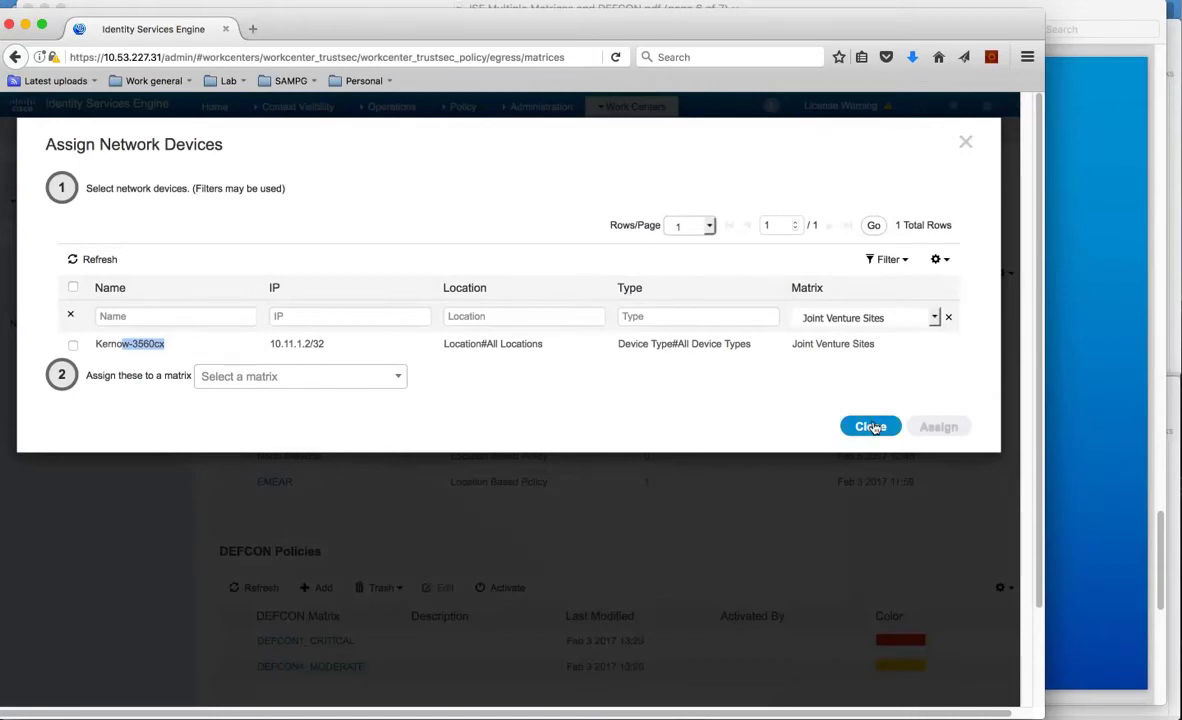
{"action": "left_click", "coordinate": [871, 427]}
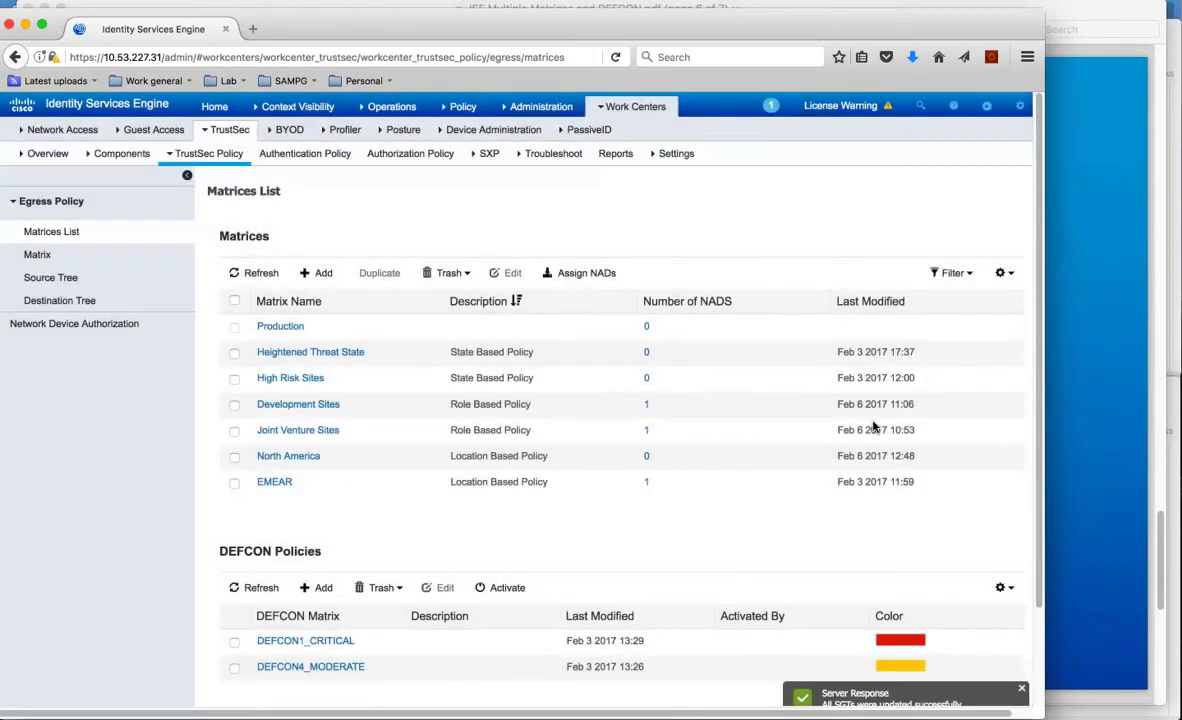
{"action": "left_click", "coordinate": [327, 405]}
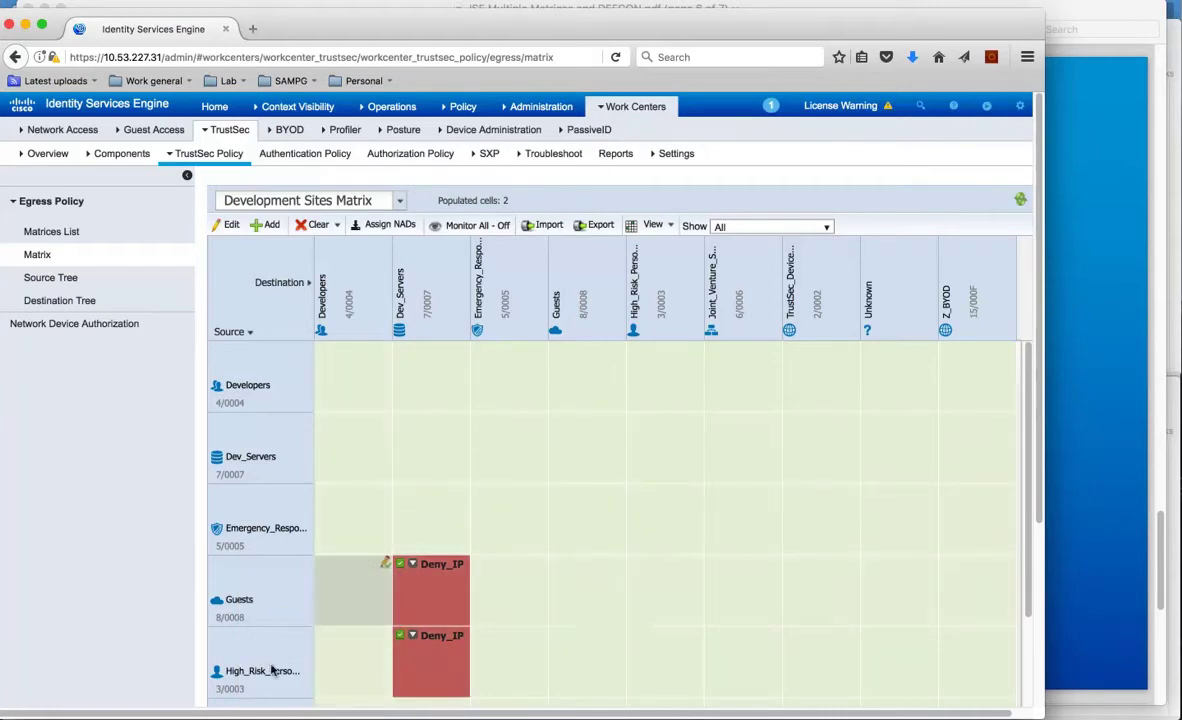
On the 4500x-Dev switch, run show cts role-based permissions and highlight both Deny_IP-10 lines to Dev_Servers
{"action": "left_click", "coordinate": [1173, 214]}
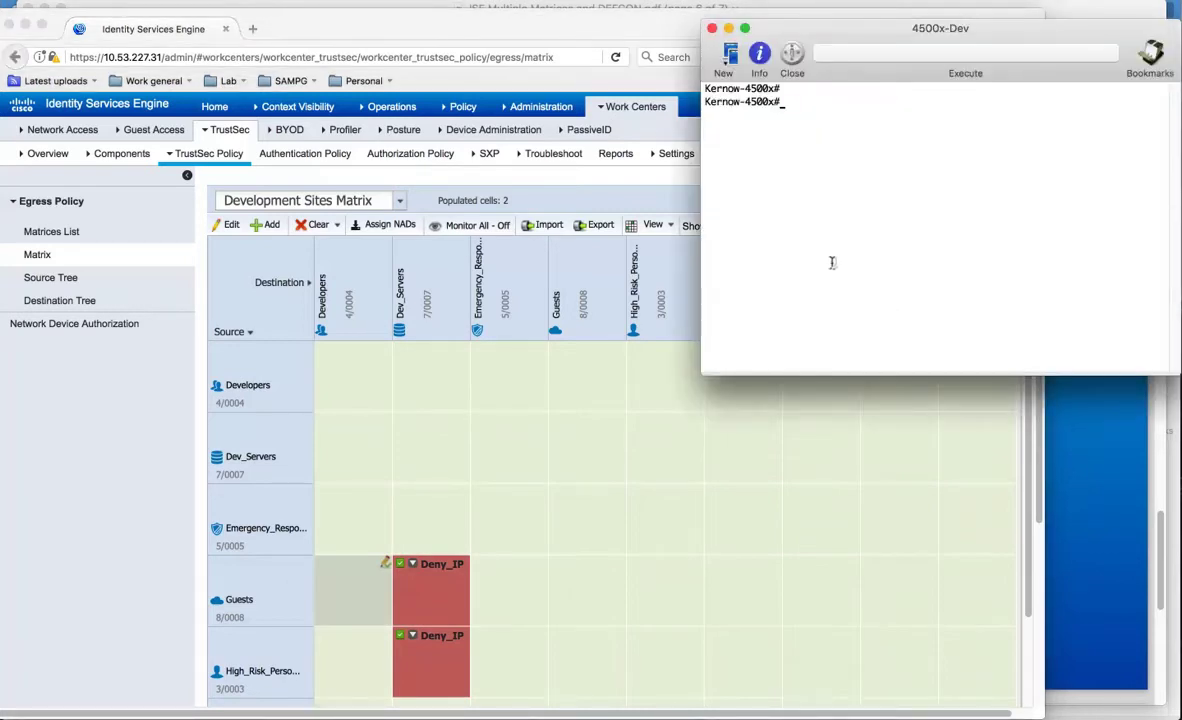
{"action": "key", "text": "Return"}
{"action": "type", "text": "show t"}
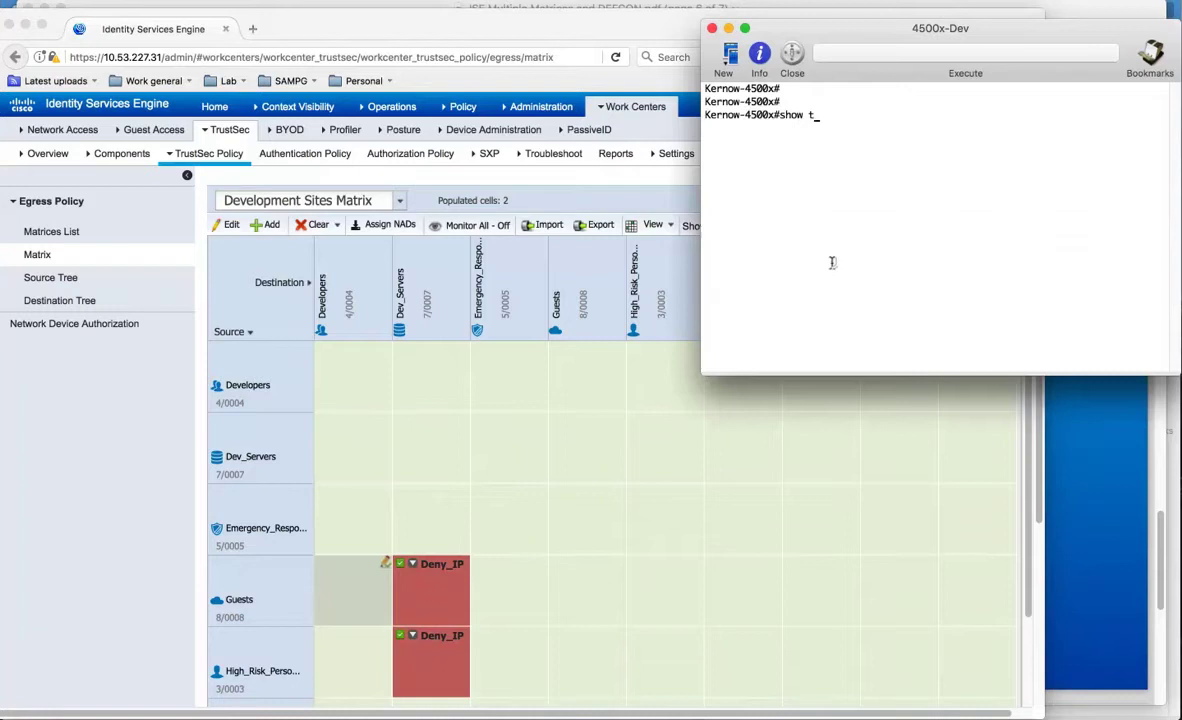
{"action": "type", "text": "s role"}
{"action": "key", "text": "Tab"}
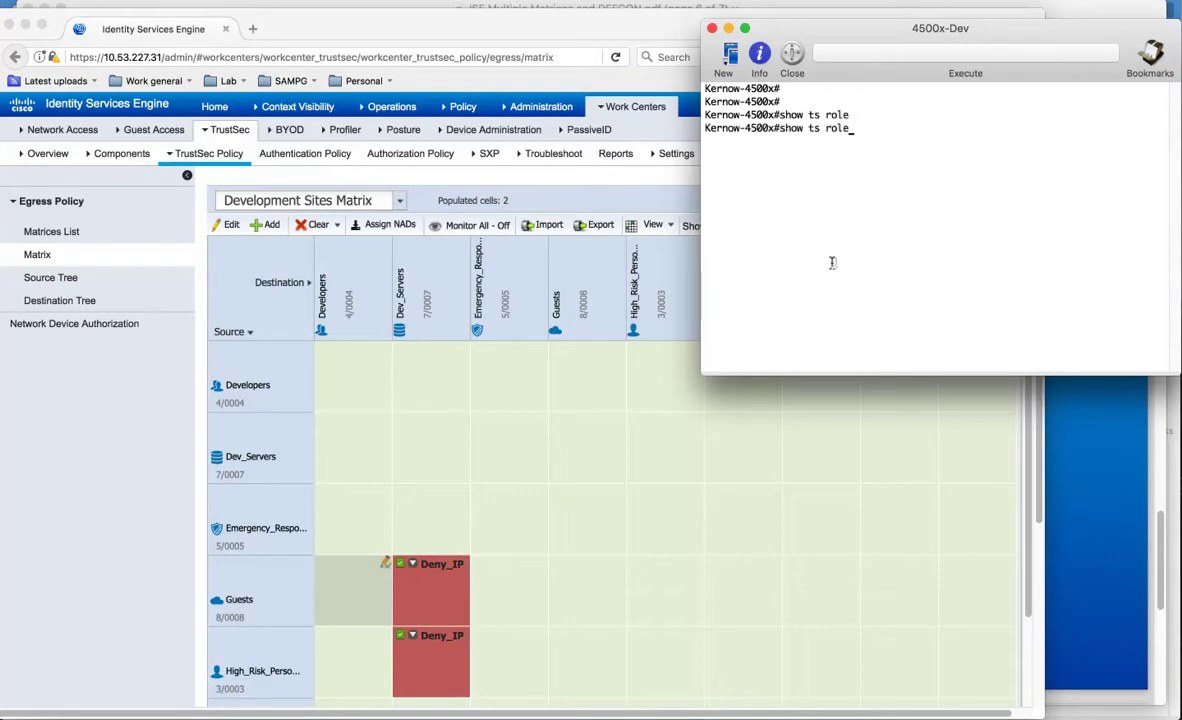
{"action": "key", "text": "BackSpace"}
{"action": "key", "text": "BackSpace"}
{"action": "key", "text": "BackSpace"}
{"action": "key", "text": "BackSpace"}
{"action": "key", "text": "BackSpace"}
{"action": "key", "text": "BackSpace"}
{"action": "key", "text": "BackSpace"}
{"action": "type", "text": "cts reo"}
{"action": "key", "text": "Tab"}
{"action": "type", "text": "perm"}
{"action": "key", "text": "Tab"}
{"action": "key", "text": "Return"}
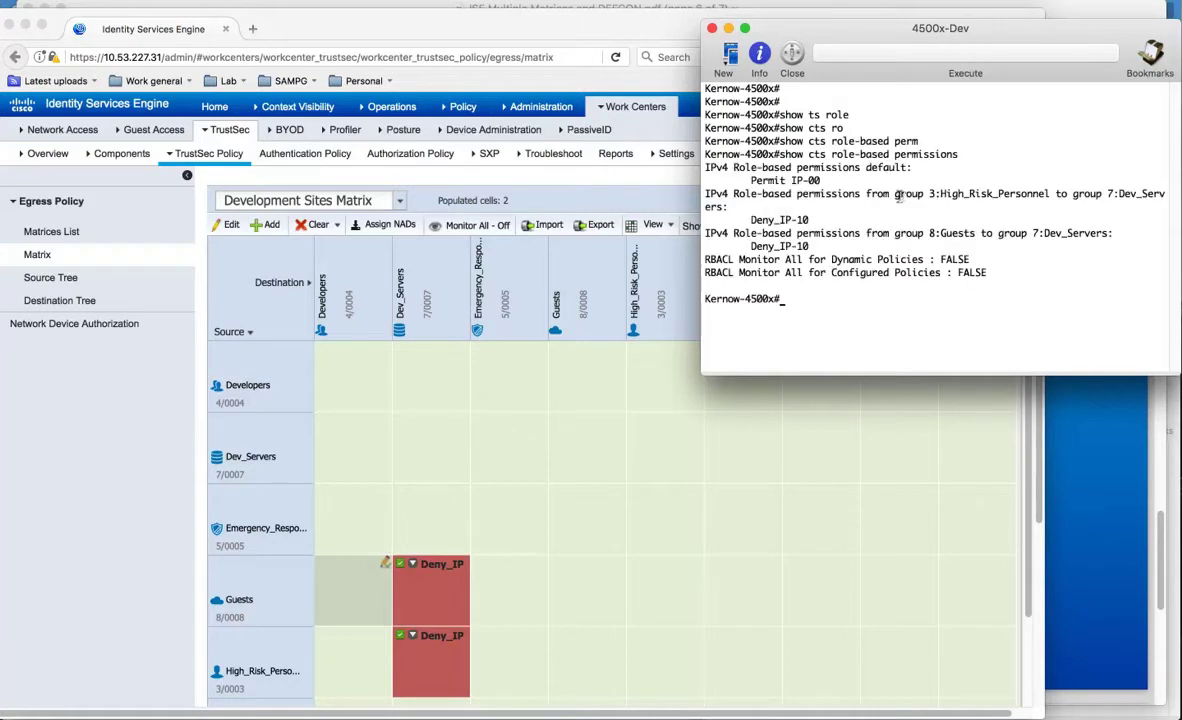
{"action": "left_click_drag", "start_coordinate": [894, 193], "coordinate": [1066, 200]}
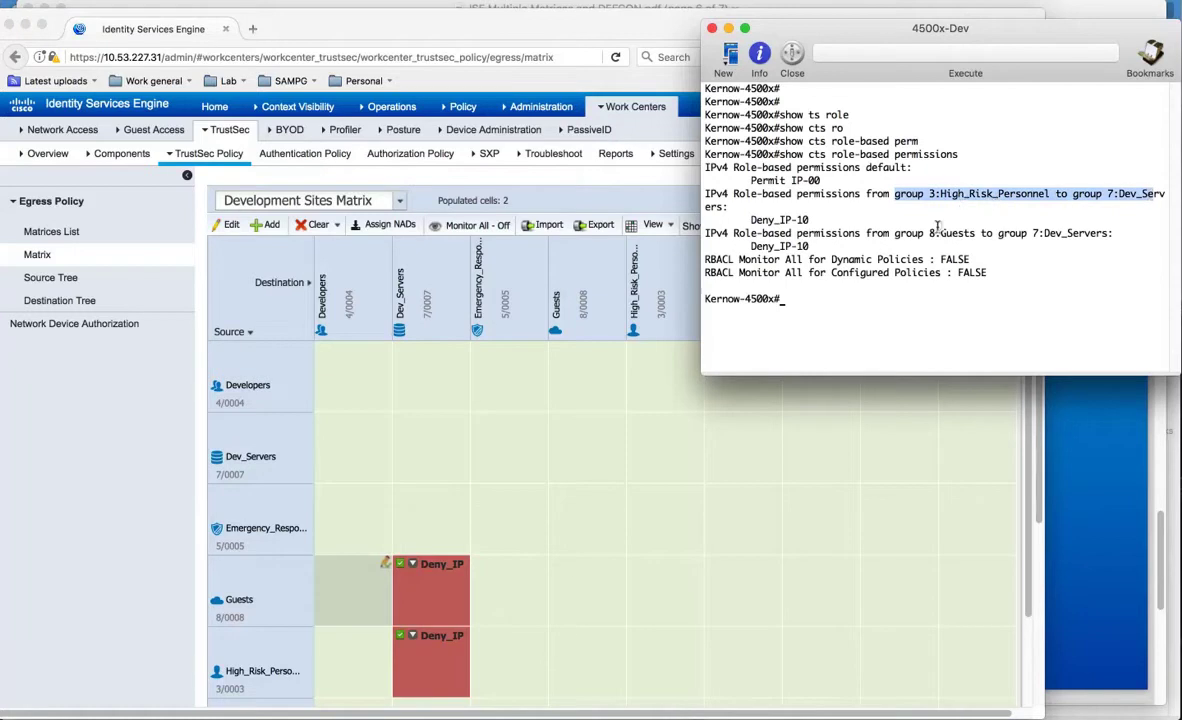
{"action": "left_click_drag", "start_coordinate": [911, 233], "coordinate": [1046, 236]}
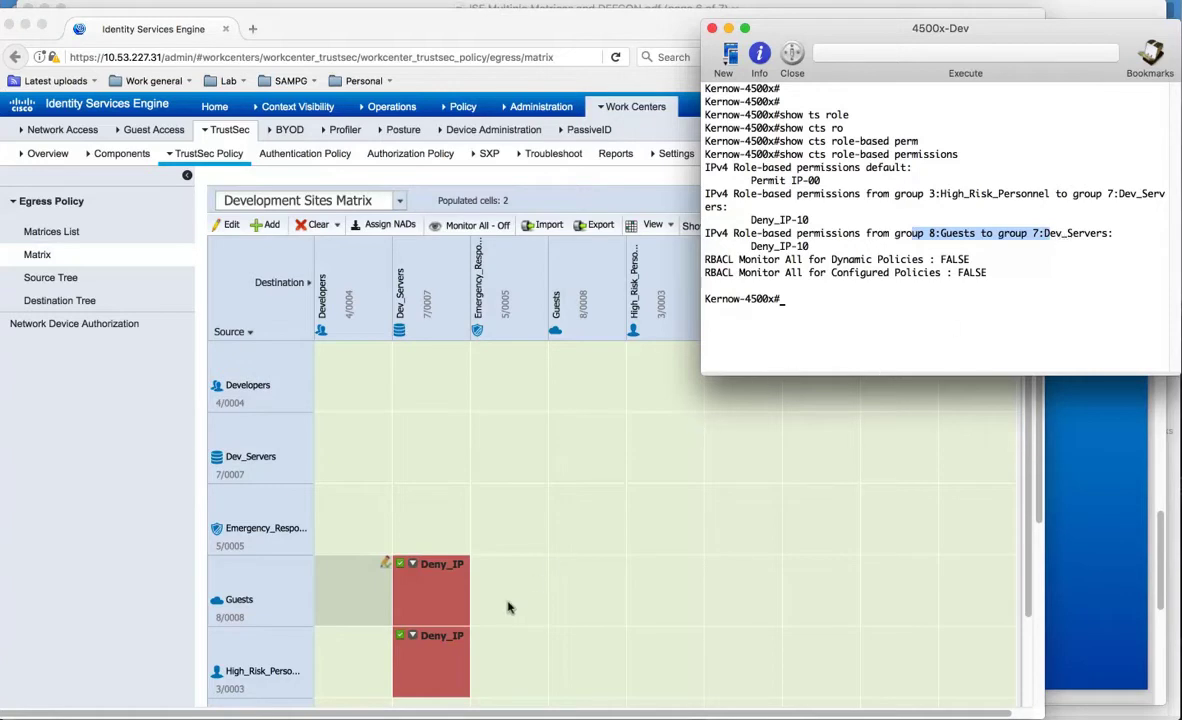
Switch the ISE matrix view to the Joint Venture Sites Matrix, then bring up the 3560-CX-JV session
{"action": "left_click", "coordinate": [92, 358]}
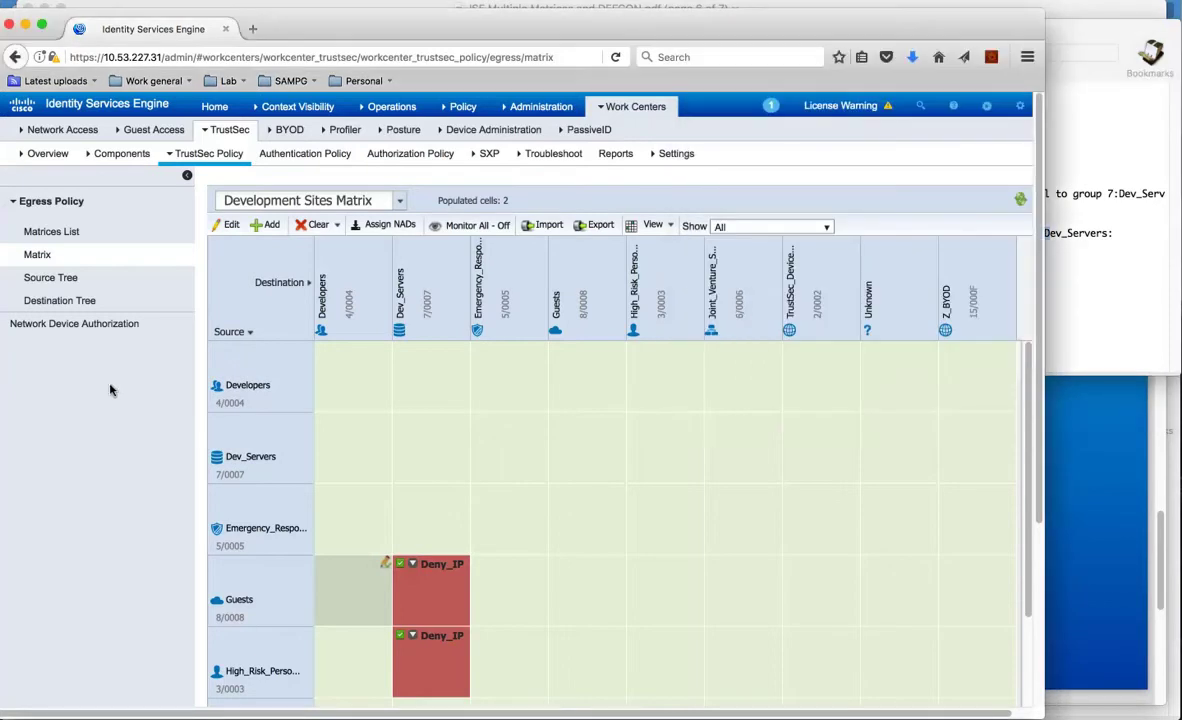
{"action": "left_click", "coordinate": [399, 201]}
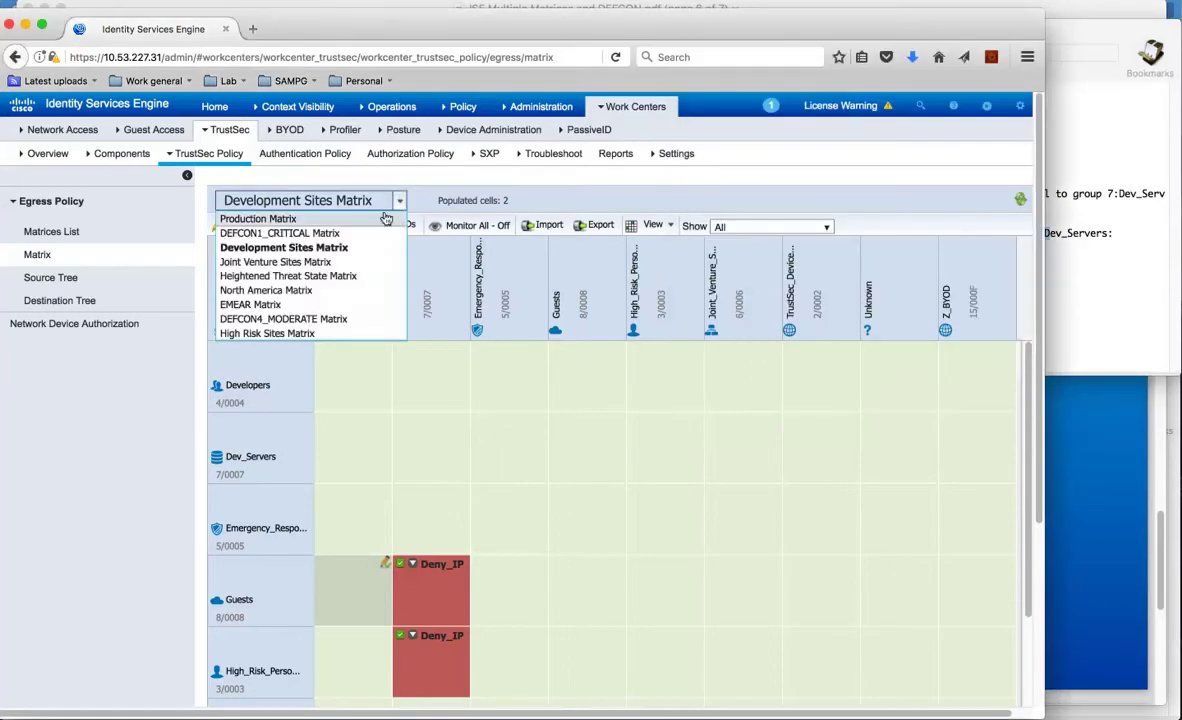
{"action": "left_click", "coordinate": [300, 261]}
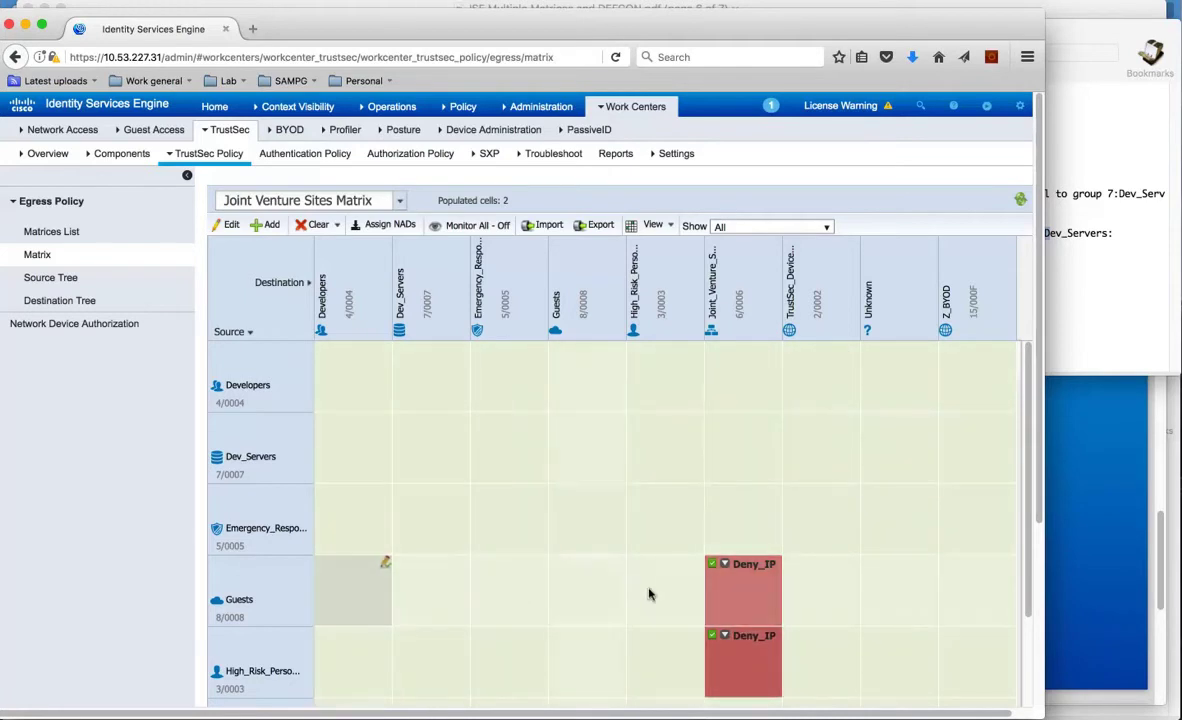
{"action": "left_click", "coordinate": [1175, 488]}
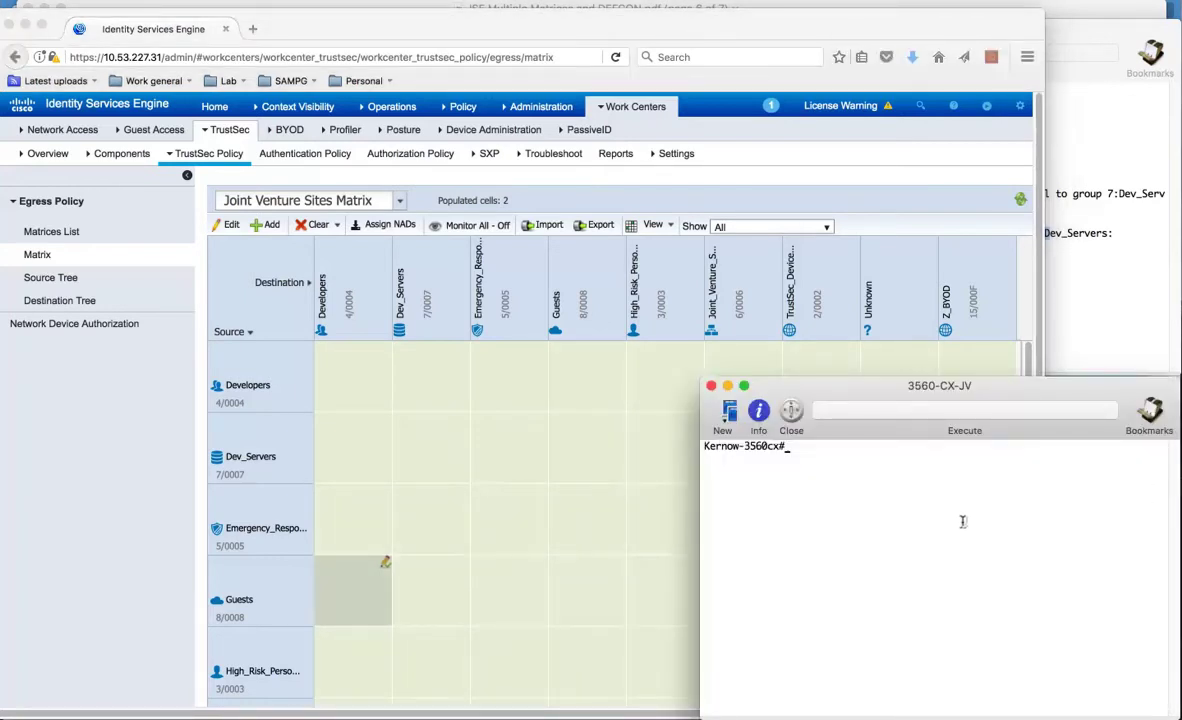
On the 3560-CX-JV switch, run show cts role-based permissions and highlight the High_Risk_Personnel and Guests Deny_IP-10 lines
{"action": "key", "text": "Return"}
{"action": "key", "text": "Return"}
{"action": "type", "text": "s"}
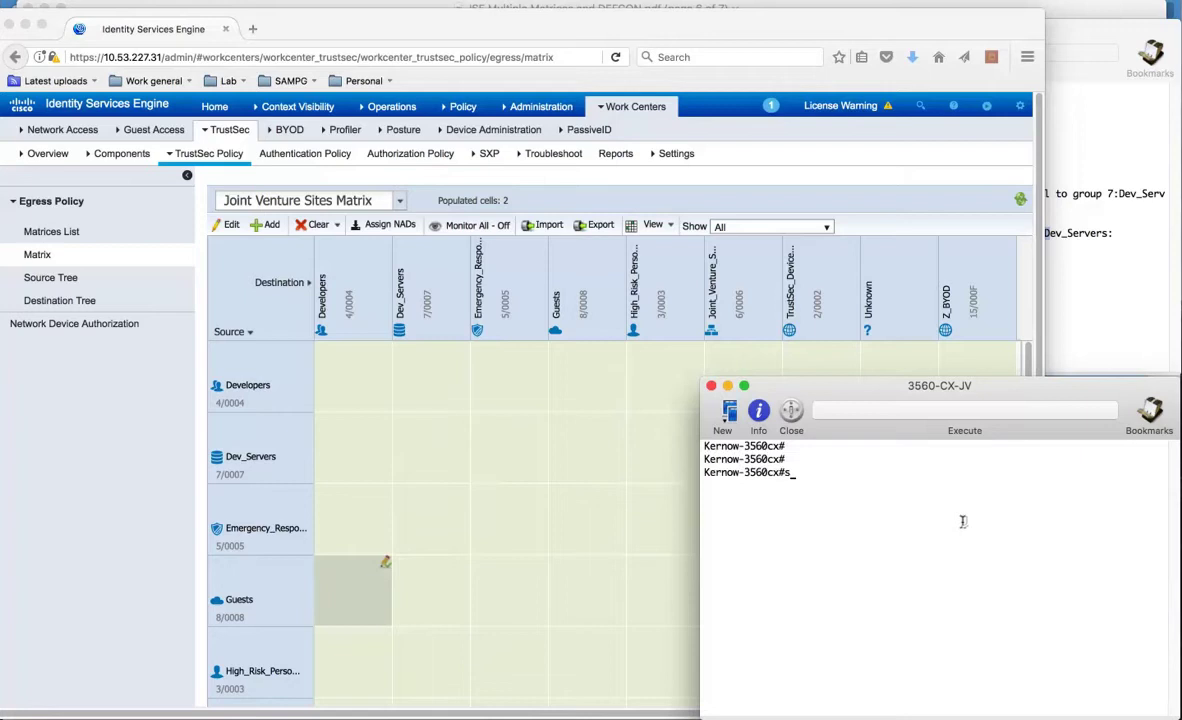
{"action": "type", "text": "how cts role"}
{"action": "key", "text": "Tab"}
{"action": "type", "text": "perm"}
{"action": "key", "text": "Return"}
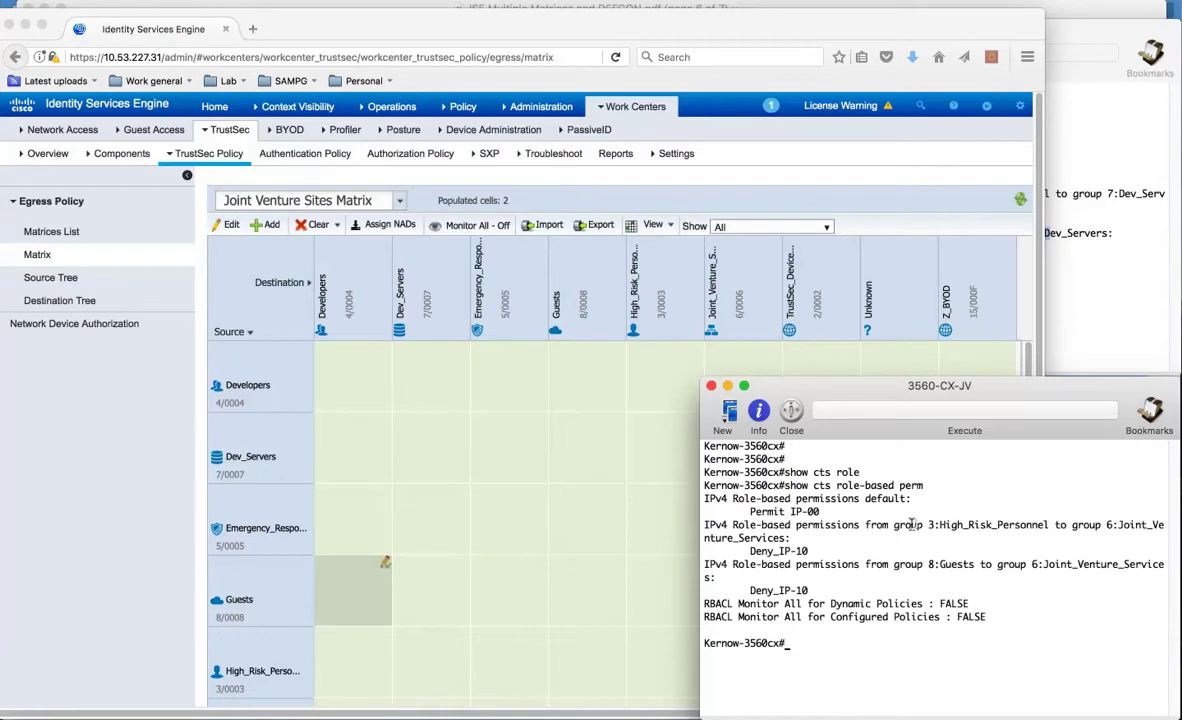
{"action": "left_click_drag", "start_coordinate": [911, 524], "coordinate": [1082, 519]}
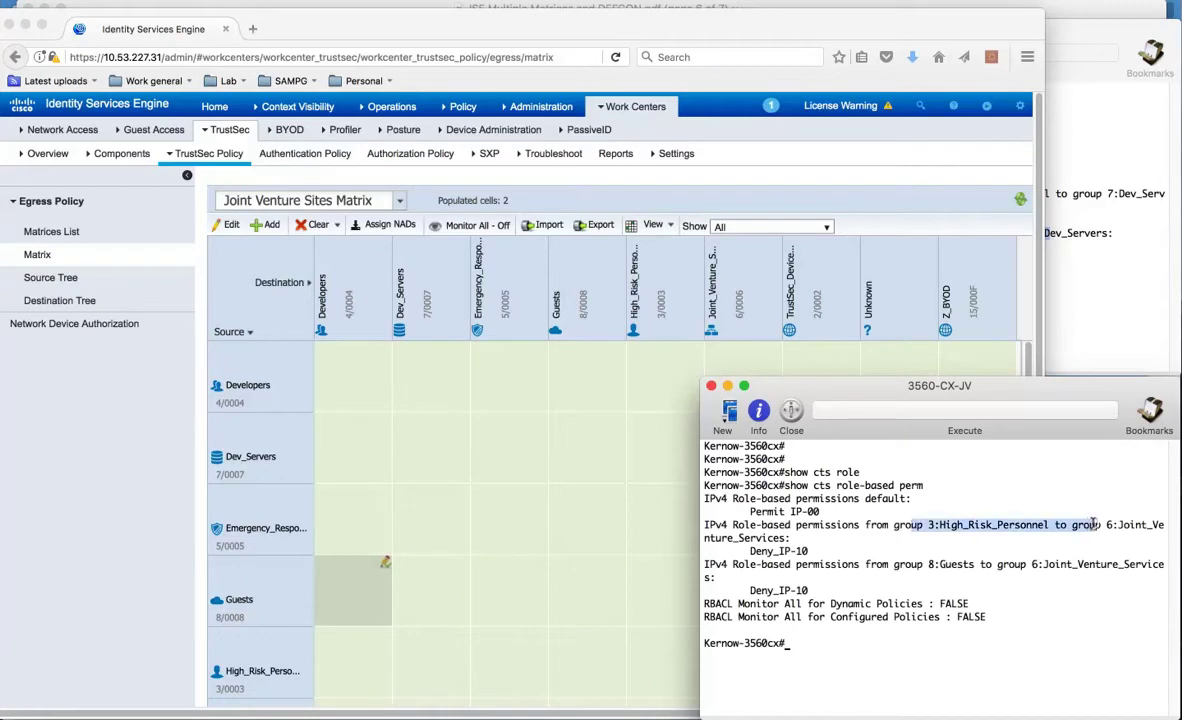
{"action": "left_click_drag", "start_coordinate": [927, 564], "coordinate": [1076, 565]}
{"action": "left_click", "coordinate": [950, 520]}
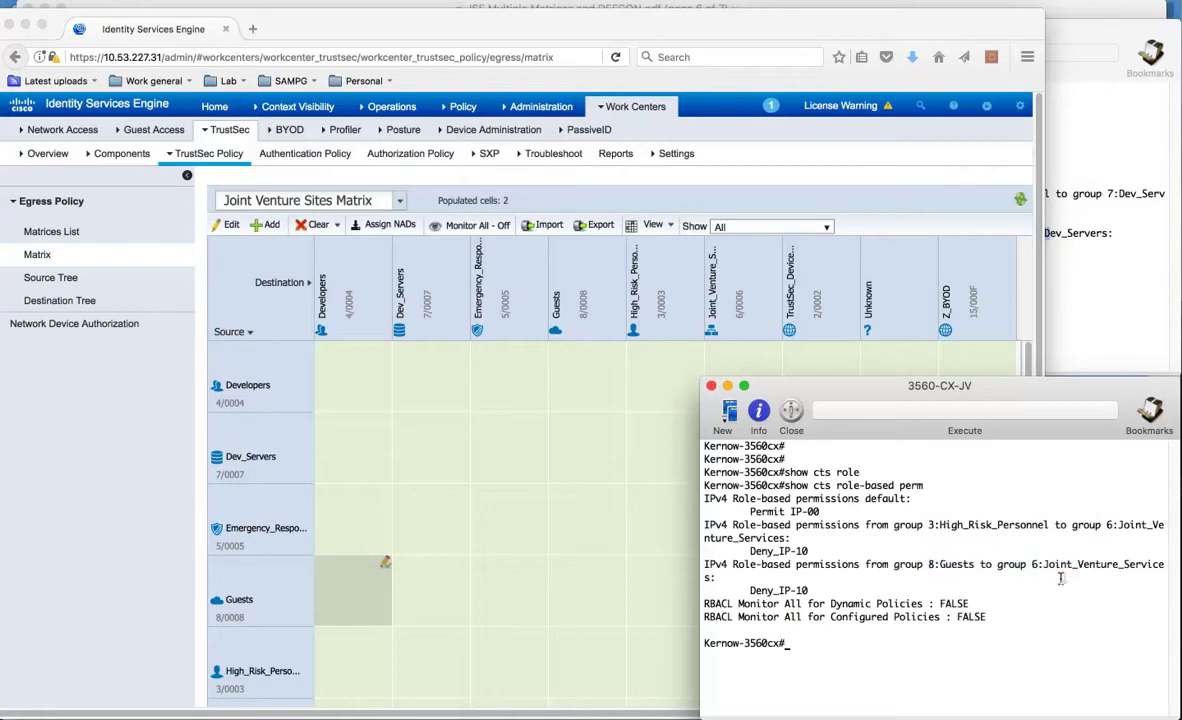
{"action": "left_click", "coordinate": [632, 20]}
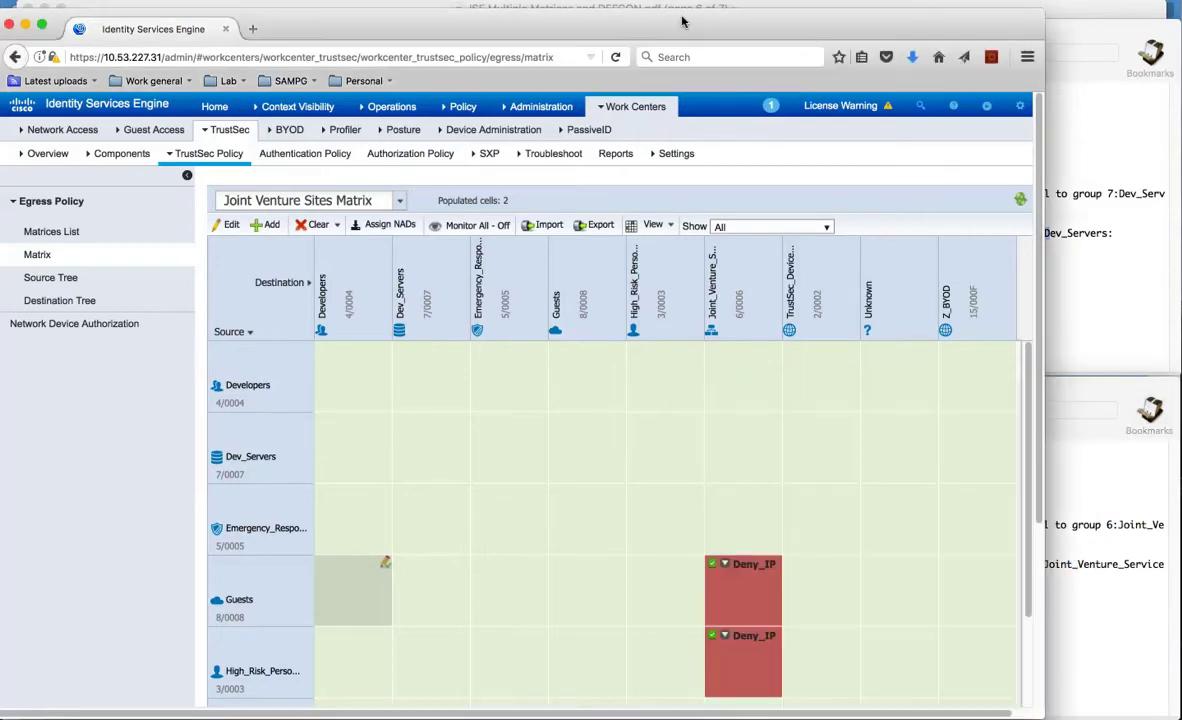
Return to the Matrices List and open the DEFCON4_MODERATE matrix
{"action": "left_click", "coordinate": [86, 232]}
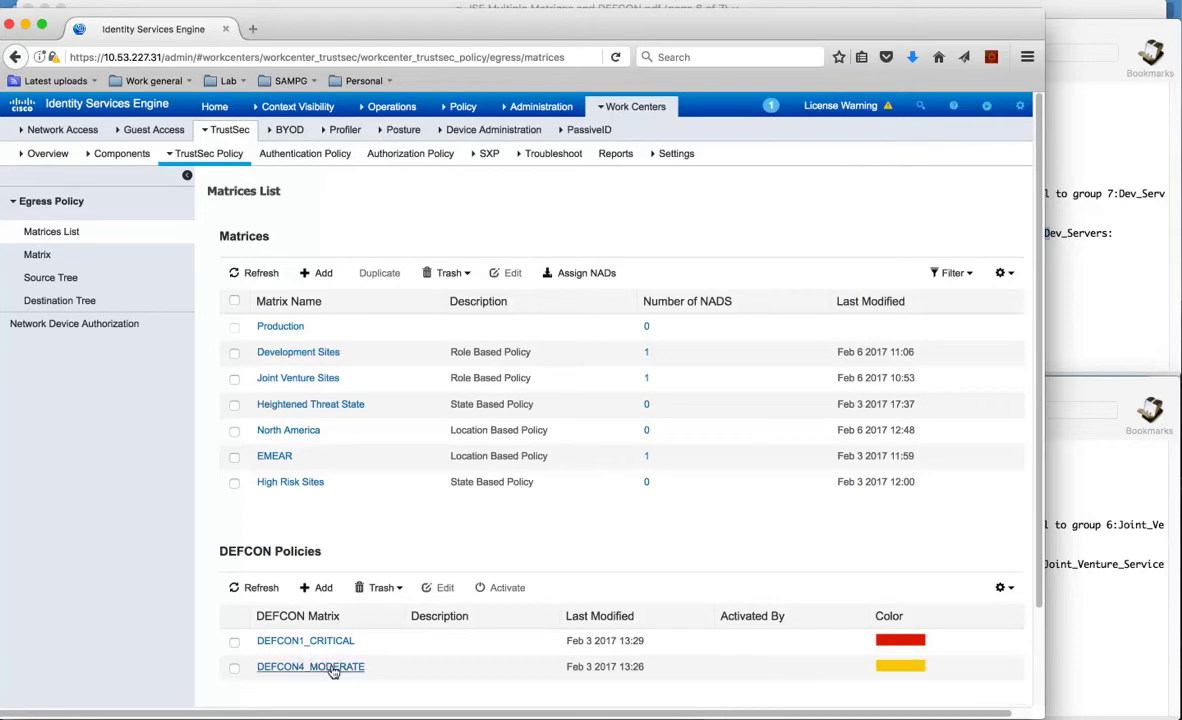
{"action": "left_click", "coordinate": [333, 668]}
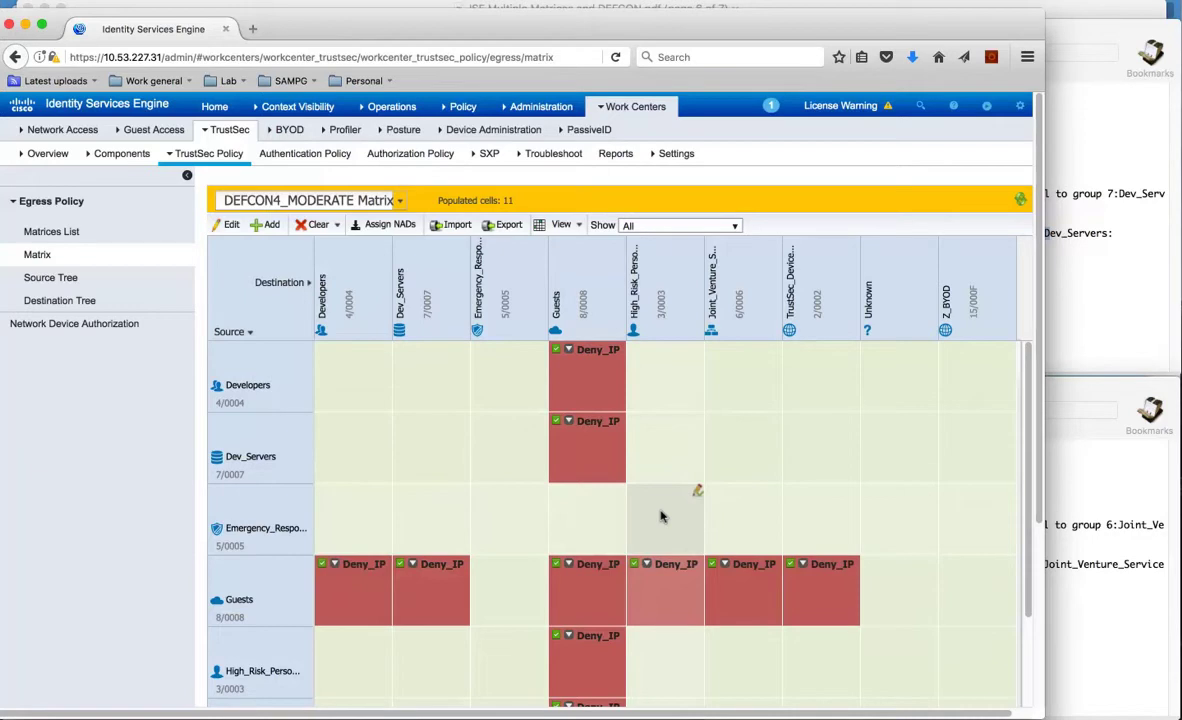
In the Matrices List, select DEFCON4_MODERATE and activate it
{"action": "left_click", "coordinate": [77, 234]}
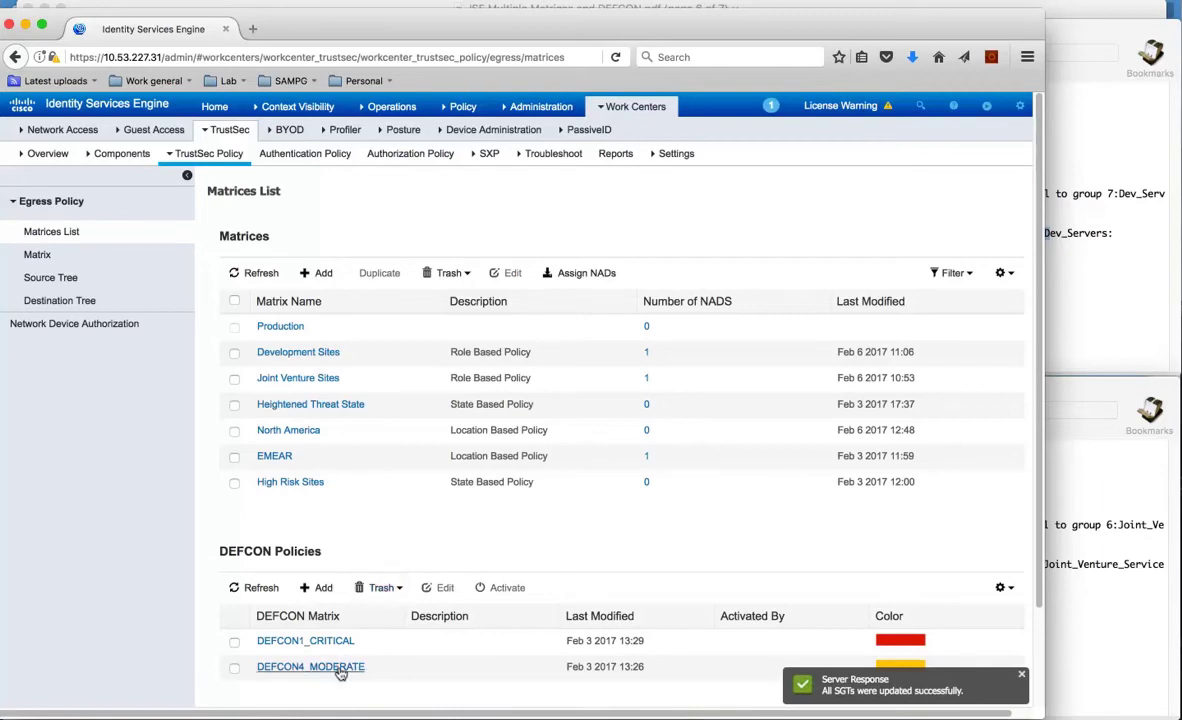
{"action": "left_click", "coordinate": [235, 668]}
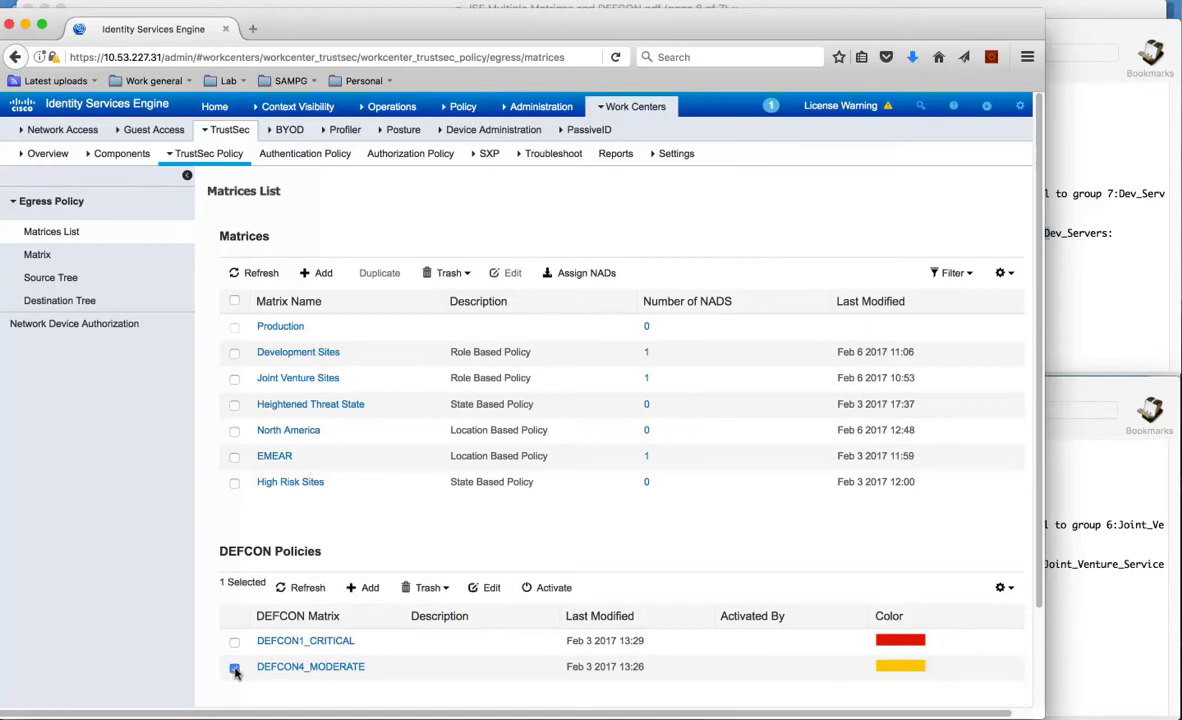
{"action": "left_click", "coordinate": [555, 589]}
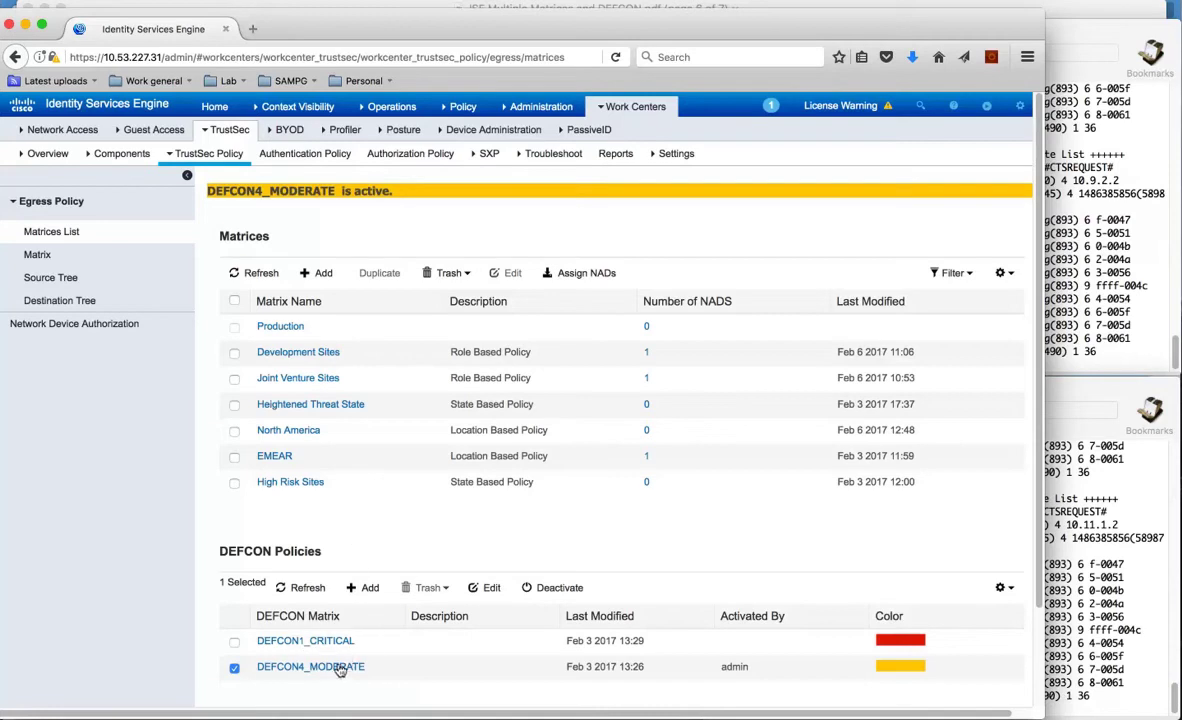
On the 4500x-Dev switch, list role-based permissions showing Deny_IP-10 from Guests to every group
{"action": "left_click", "coordinate": [1105, 215]}
{"action": "key", "text": "Return"}
{"action": "key", "text": "Return"}
{"action": "key", "text": "Return"}
{"action": "type", "text": "show cts role-based permissions"}
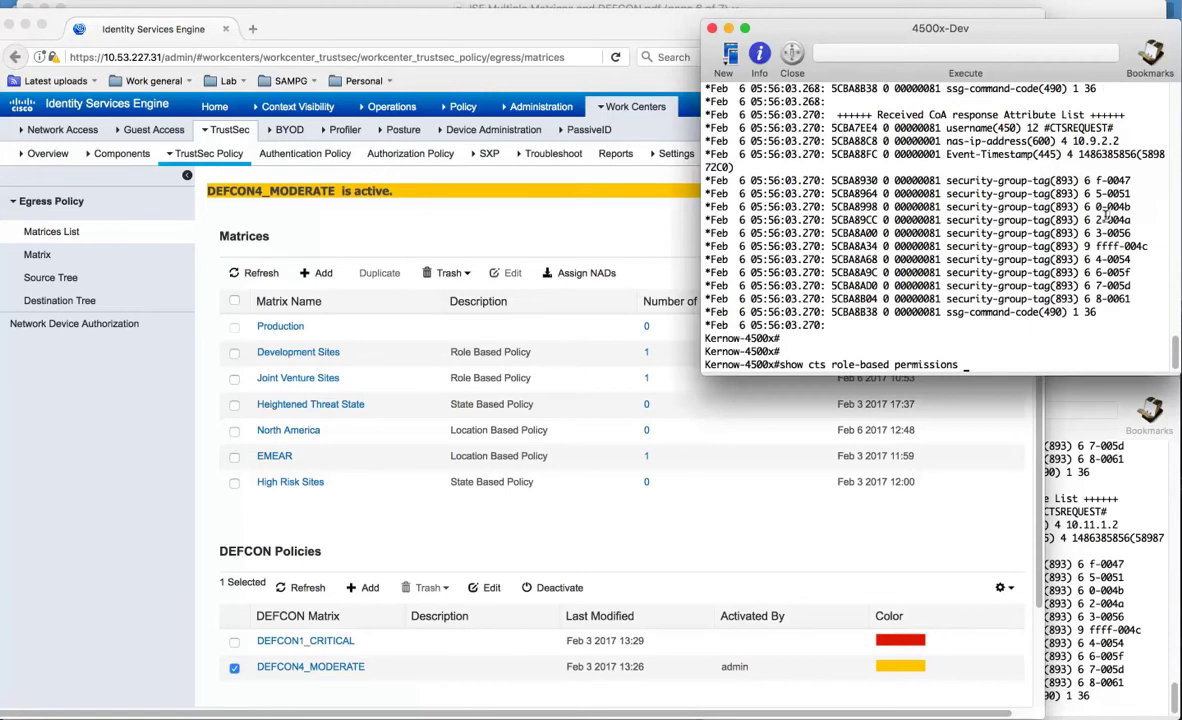
{"action": "key", "text": "Return"}
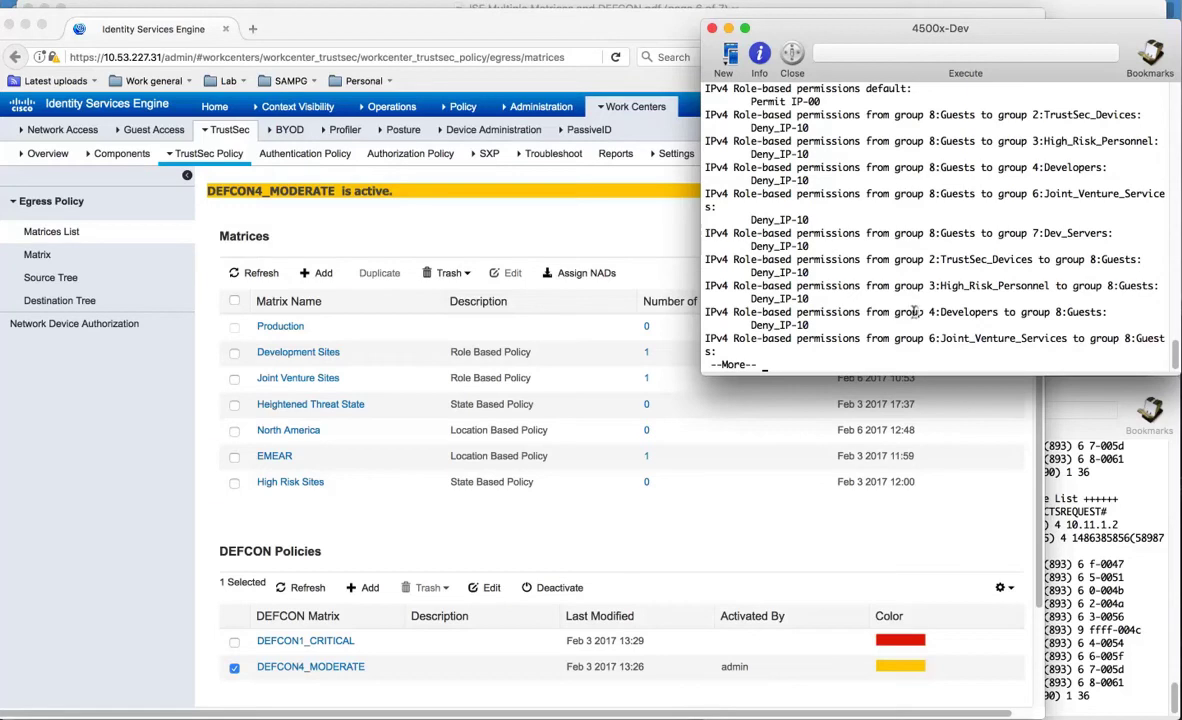
{"action": "key", "text": "Return"}
{"action": "key", "text": "Return"}
{"action": "key", "text": "Return"}
{"action": "key", "text": "Return"}
{"action": "key", "text": "Return"}
{"action": "key", "text": "Return"}
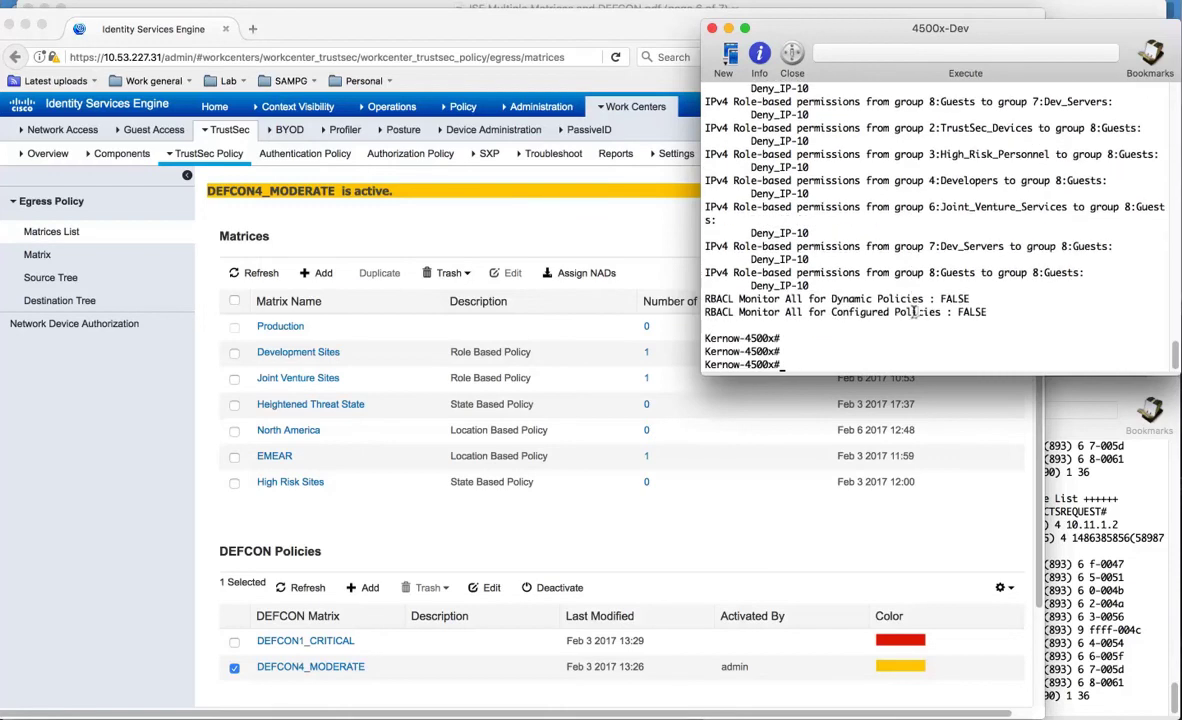
Run the same role-based permissions check on the 3560-CX-JV switch, then return to ISE
{"action": "left_click", "coordinate": [1092, 517]}
{"action": "key", "text": "Return"}
{"action": "key", "text": "Return"}
{"action": "key", "text": "Return"}
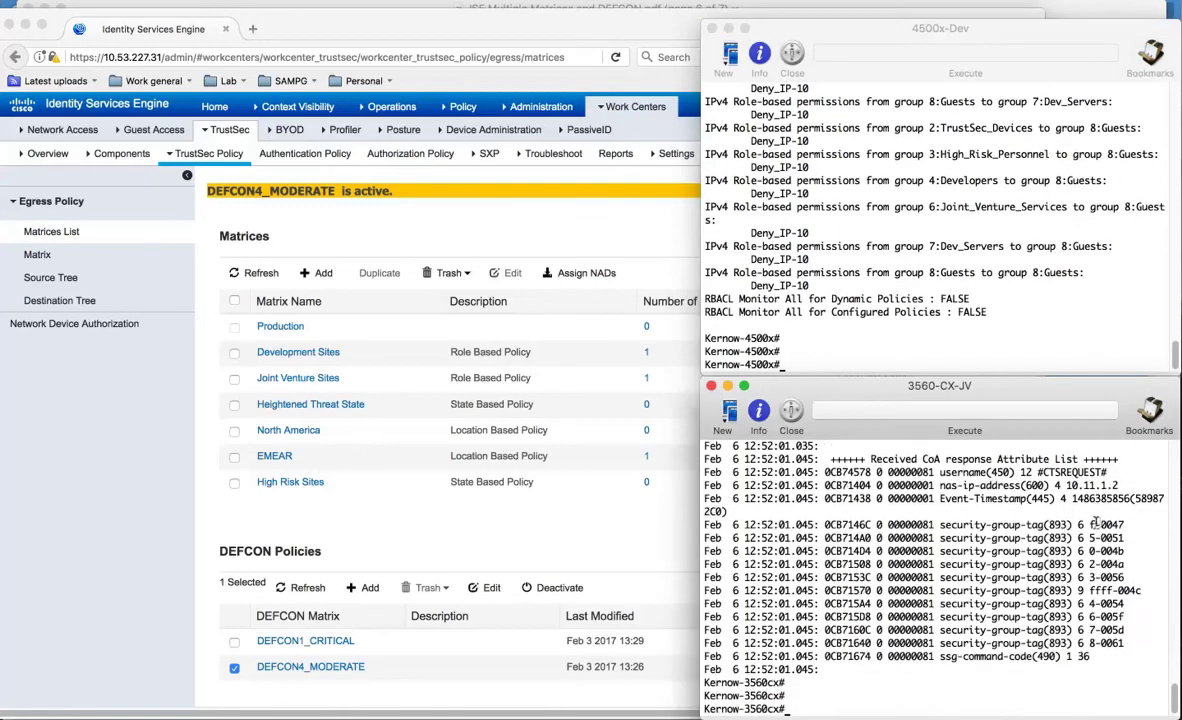
{"action": "type", "text": "show cts role-based perm"}
{"action": "key", "text": "Return"}
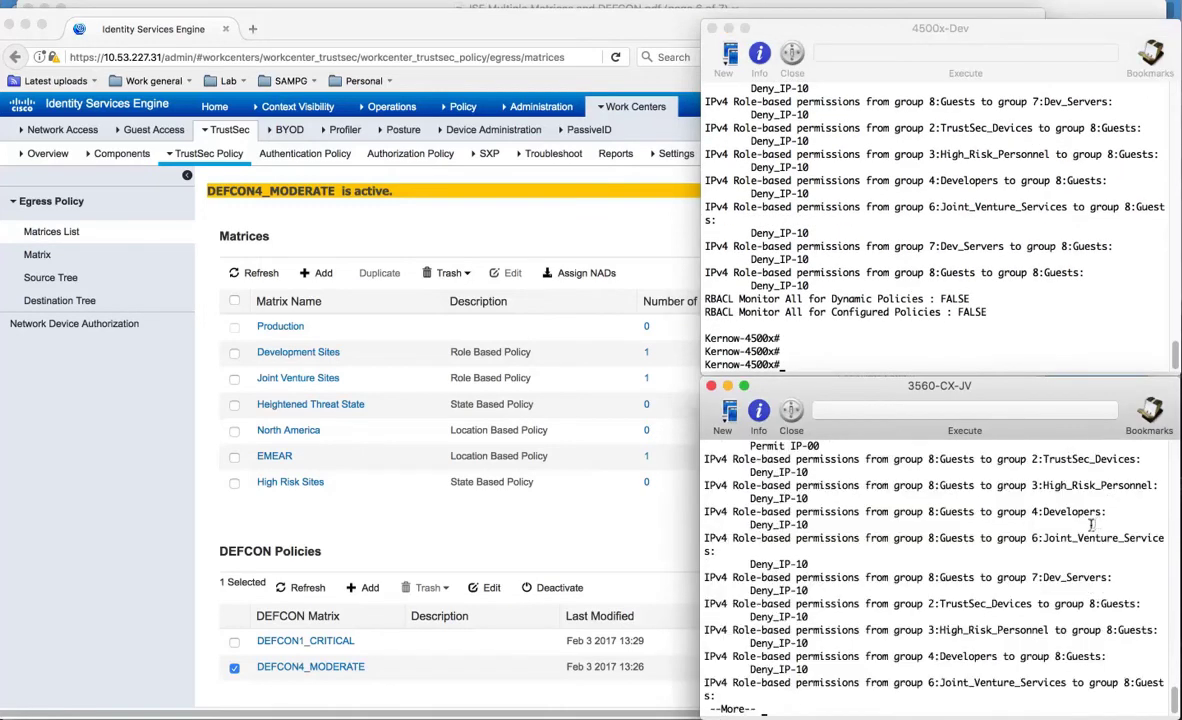
{"action": "key", "text": "space"}
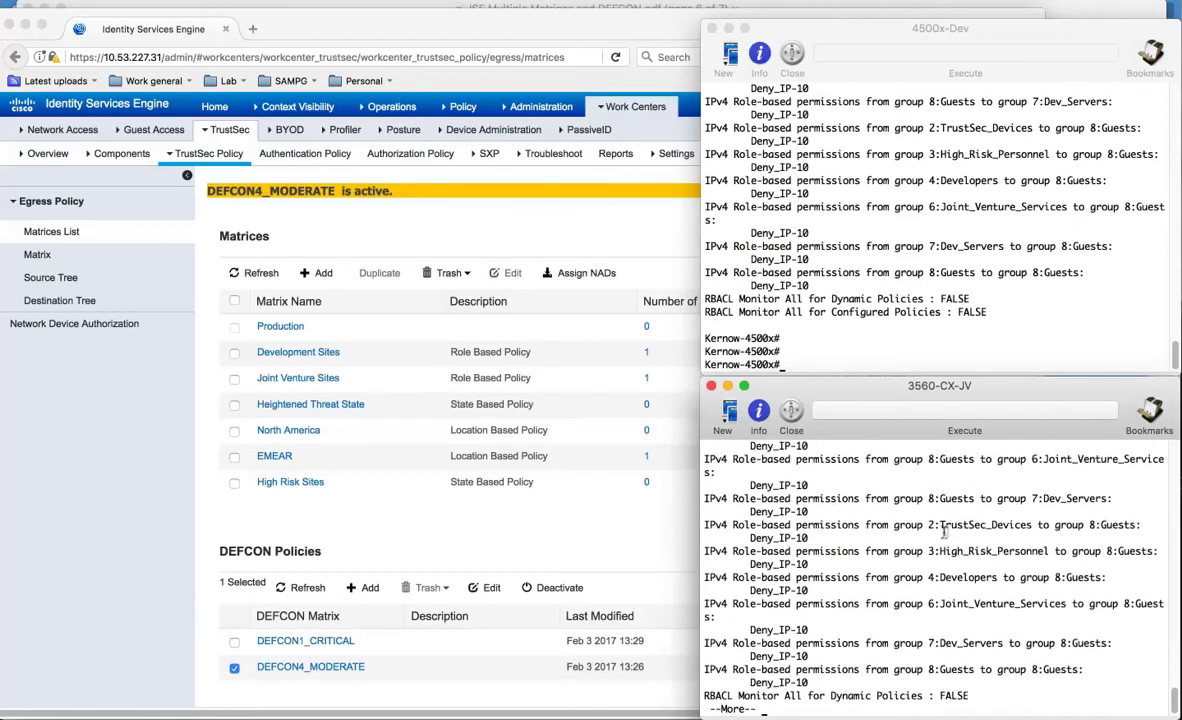
{"action": "key", "text": "Return"}
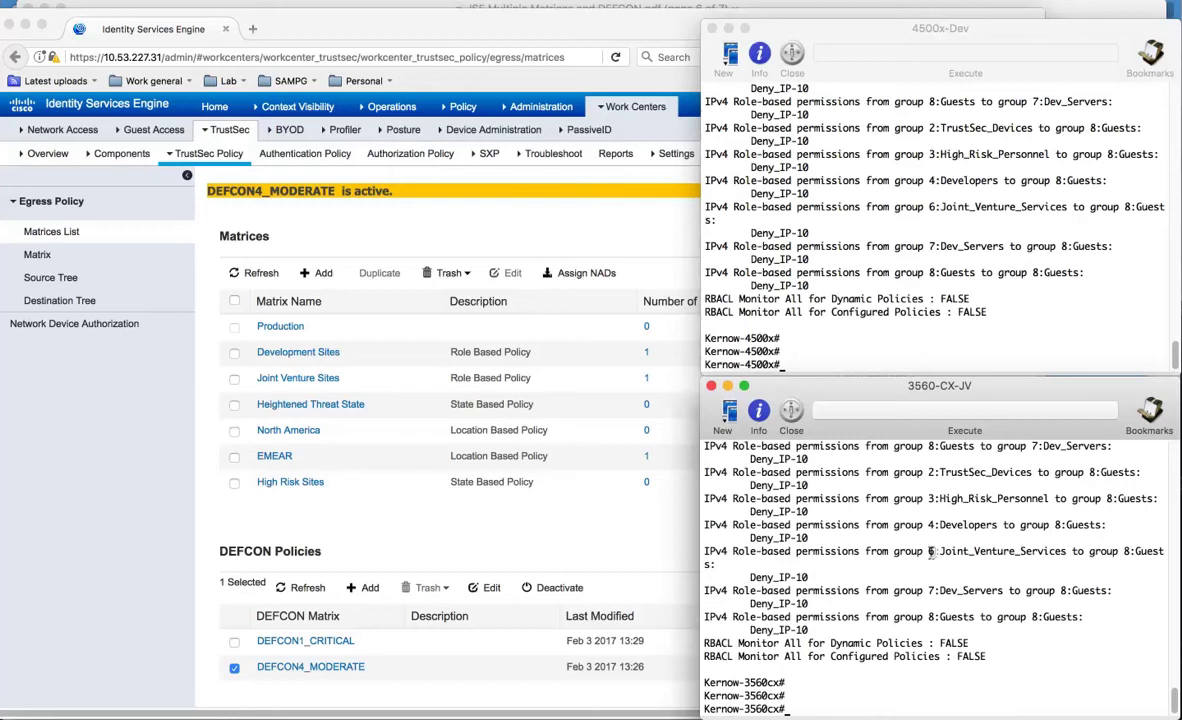
{"action": "left_click", "coordinate": [373, 690]}
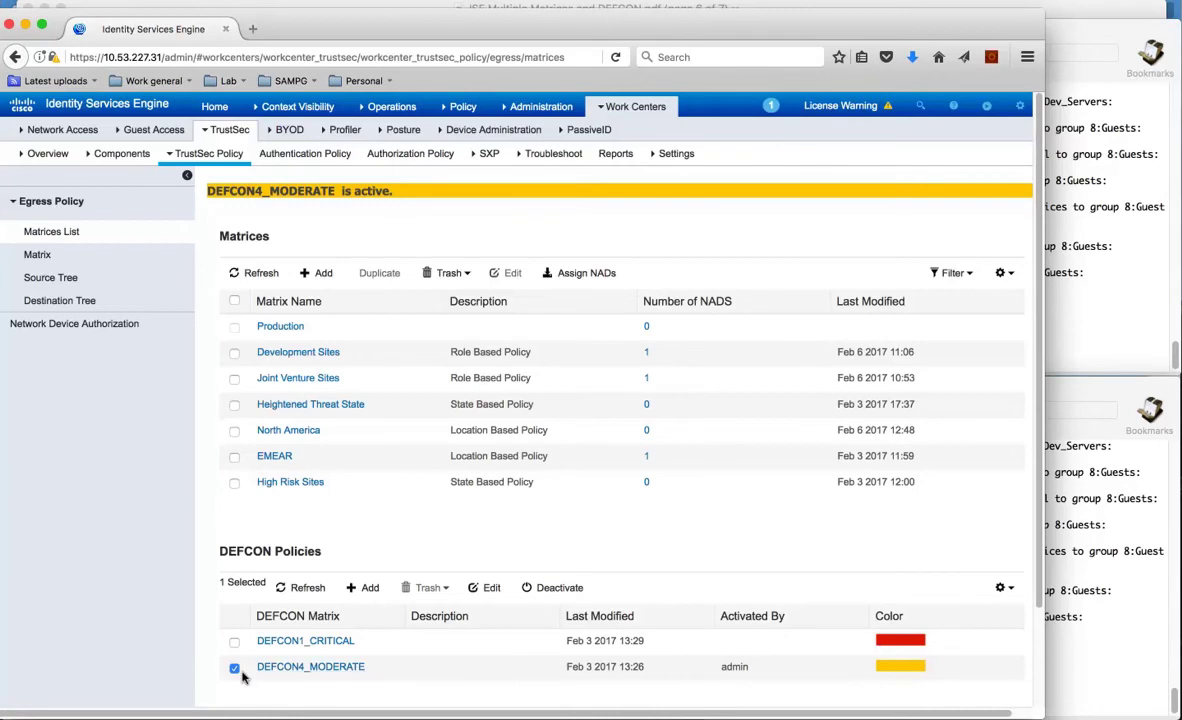
Deactivate DEFCON4_MODERATE and recheck 4500x permissions, highlighting the High_Risk_Personnel to Dev_Servers rule
{"action": "left_click", "coordinate": [560, 588]}
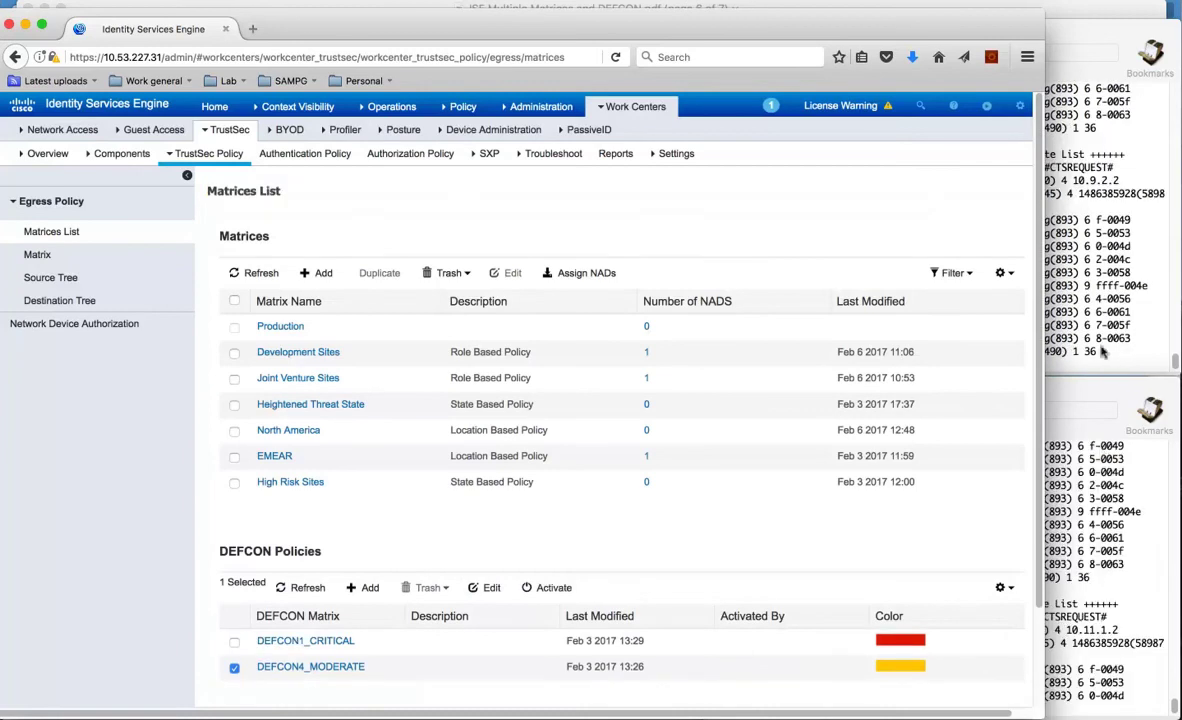
{"action": "left_click", "coordinate": [1099, 287]}
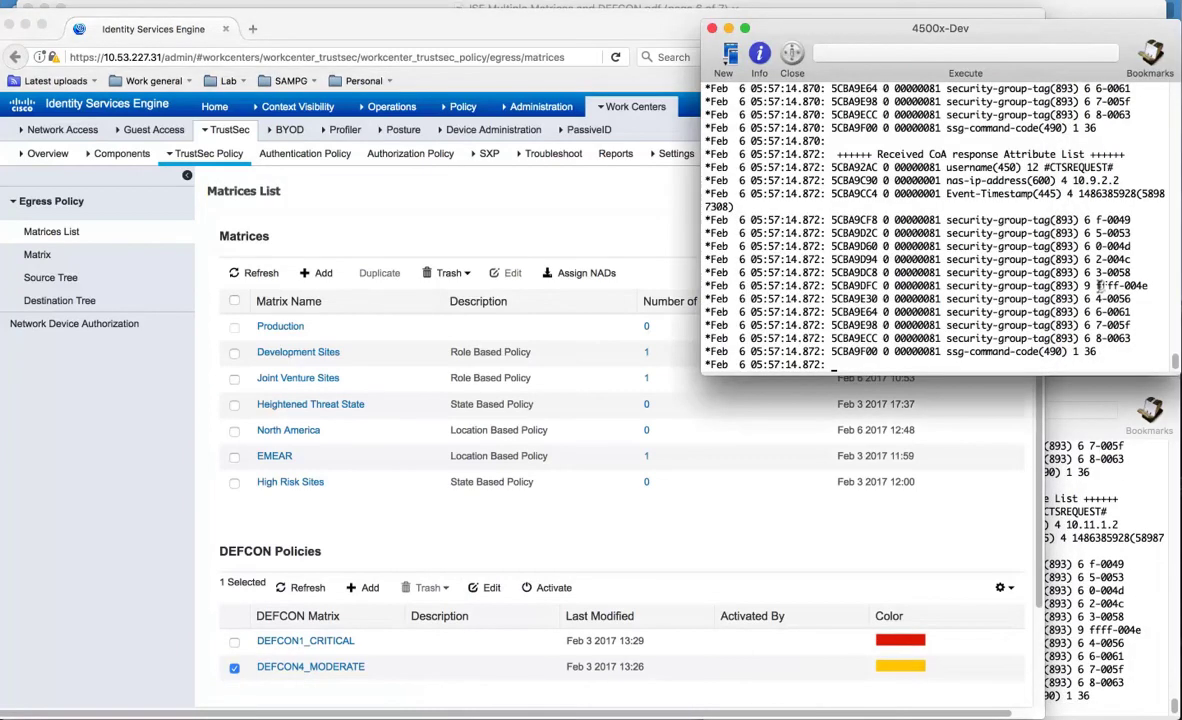
{"action": "key", "text": "Return"}
{"action": "key", "text": "Return"}
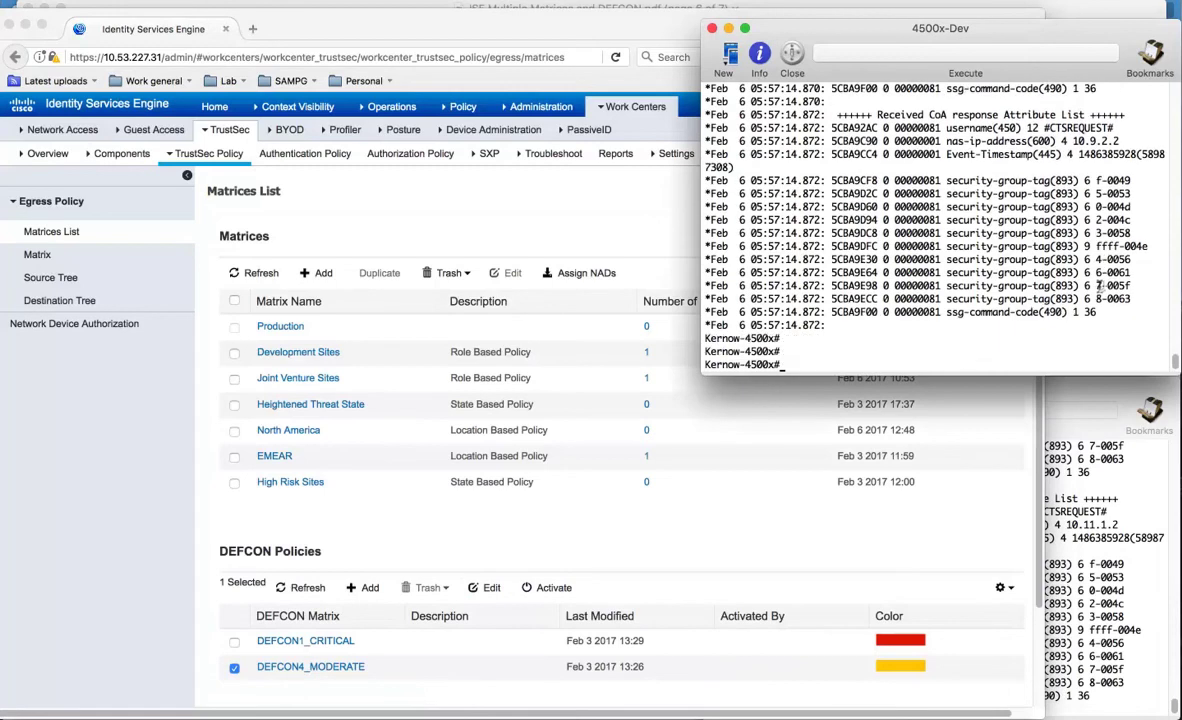
{"action": "type", "text": "show cts role-based permissions"}
{"action": "key", "text": "Return"}
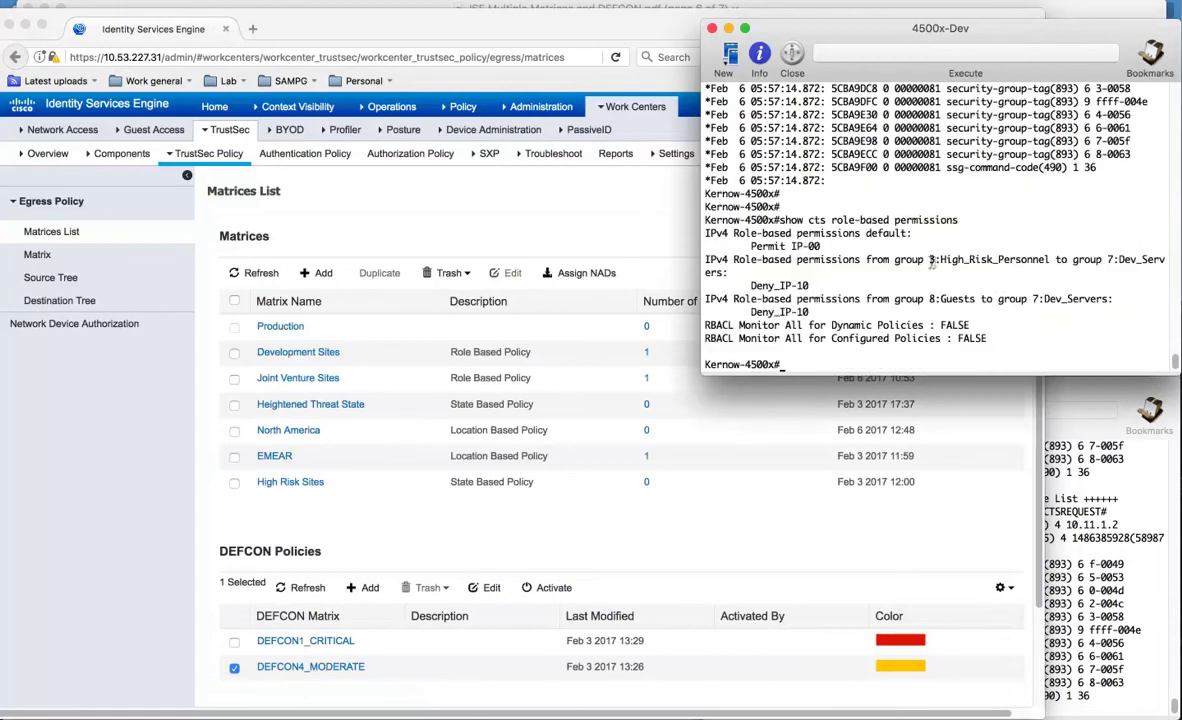
{"action": "left_click_drag", "start_coordinate": [921, 257], "coordinate": [980, 266]}
On the 3560-CX-JV switch, rerun show cts role-based perm and highlight the High_Risk_Personnel and Guests rules
{"action": "left_click", "coordinate": [1092, 478]}
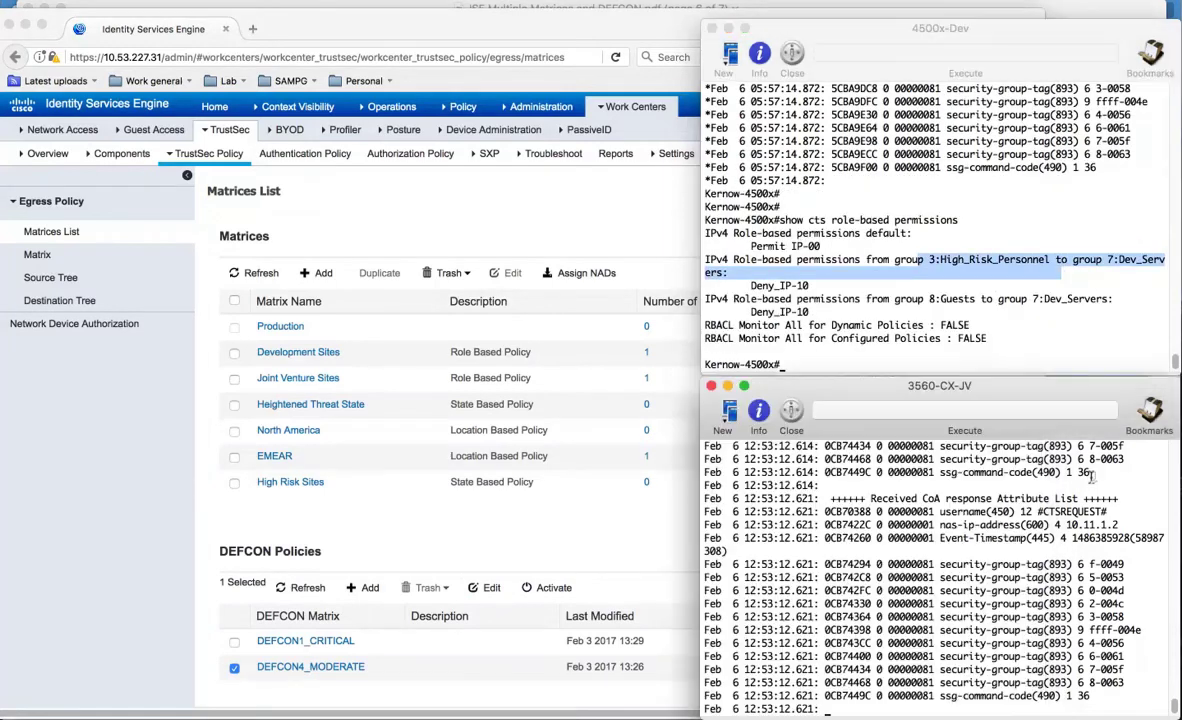
{"action": "key", "text": "Return"}
{"action": "key", "text": "Return"}
{"action": "type", "text": "show cts role-based perm"}
{"action": "key", "text": "Return"}
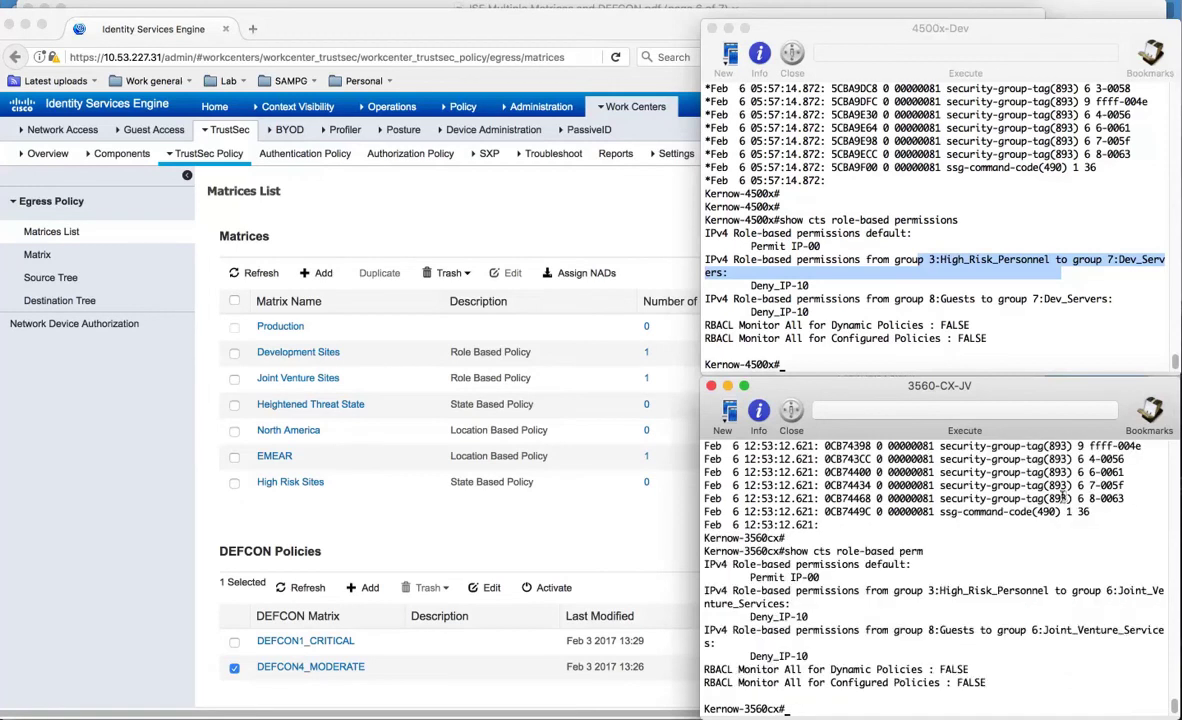
{"action": "left_click_drag", "start_coordinate": [926, 590], "coordinate": [1012, 590]}
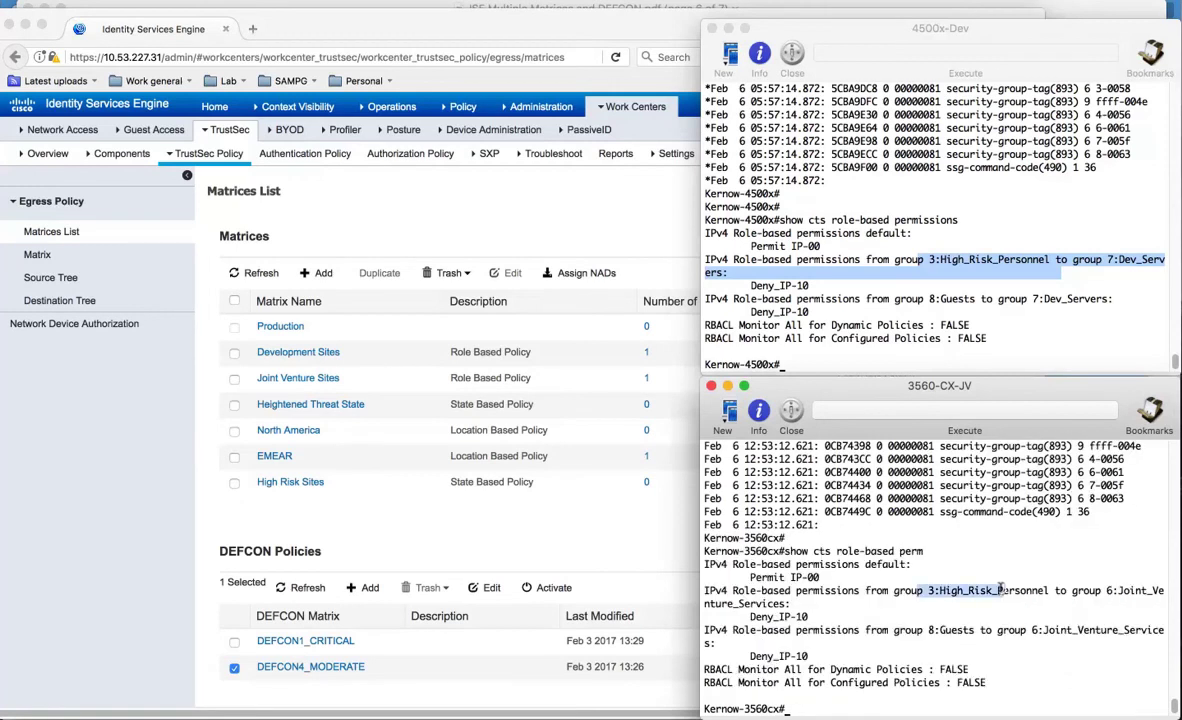
{"action": "left_click_drag", "start_coordinate": [928, 630], "coordinate": [984, 630]}
{"action": "left_click", "coordinate": [503, 652]}
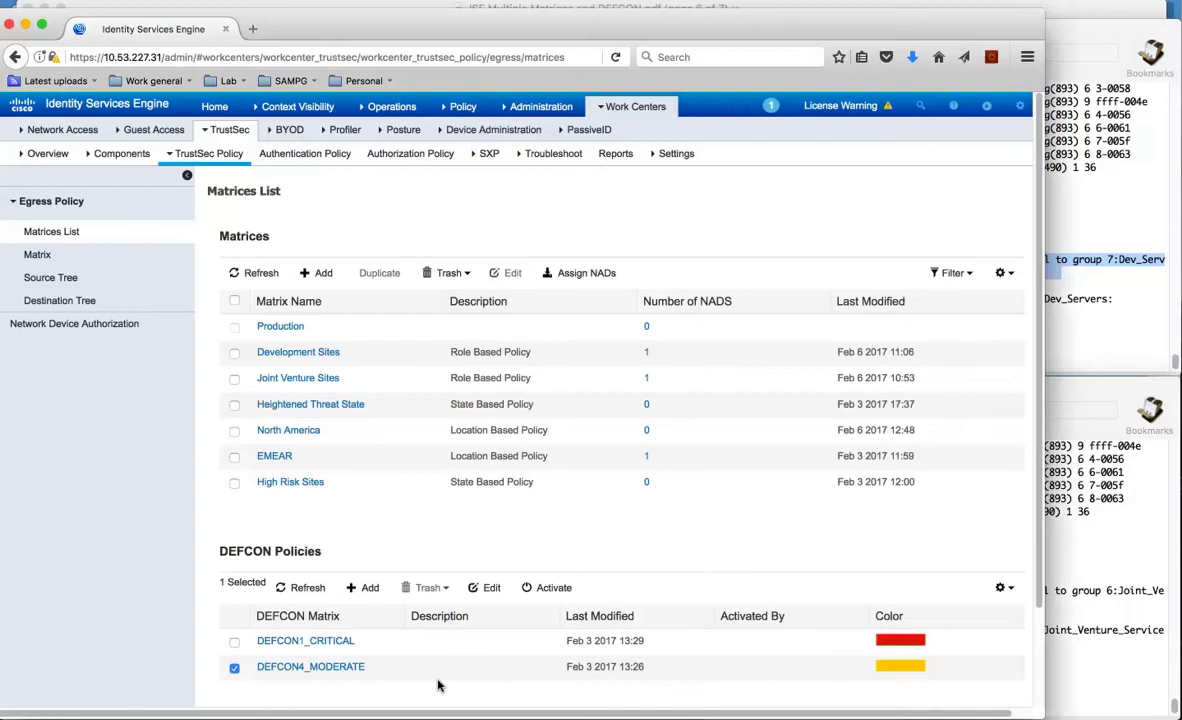
Open DEFCON1_CRITICAL to see Deny_IP from Developers, Guests and High_Risk_Personnel toward most groups
{"action": "left_click", "coordinate": [291, 643]}
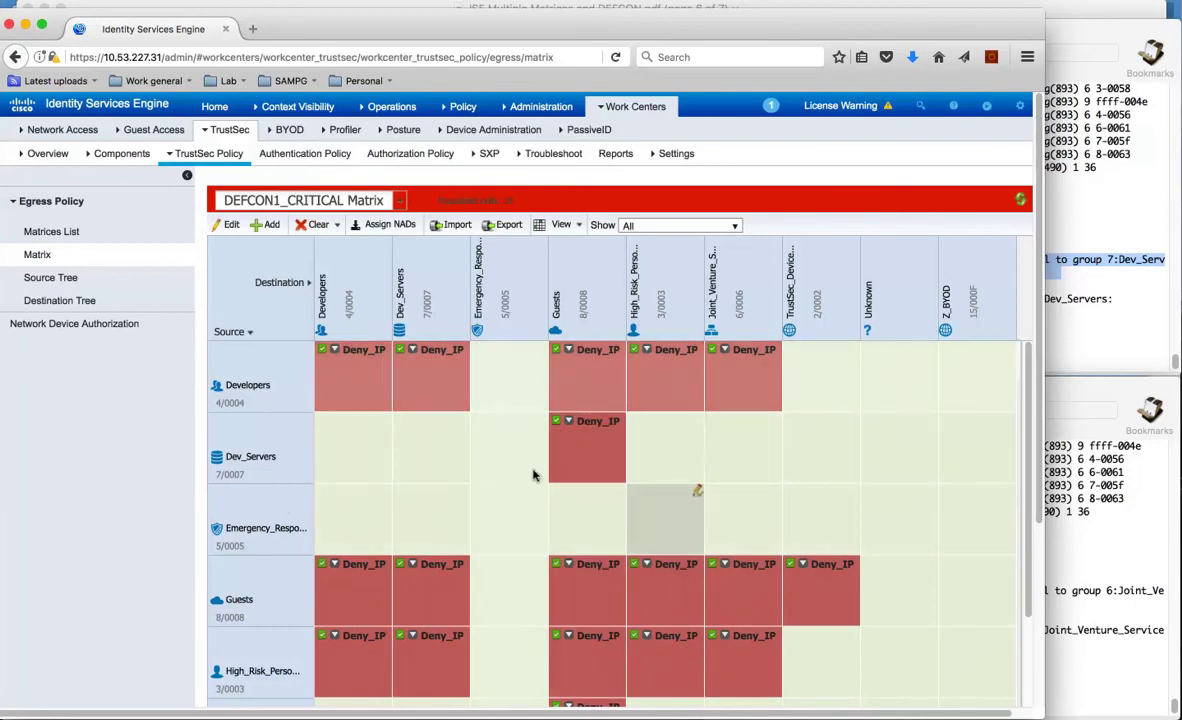
Select the DEFCON1_CRITICAL matrix in the matrices list and activate it
{"action": "left_click", "coordinate": [76, 233]}
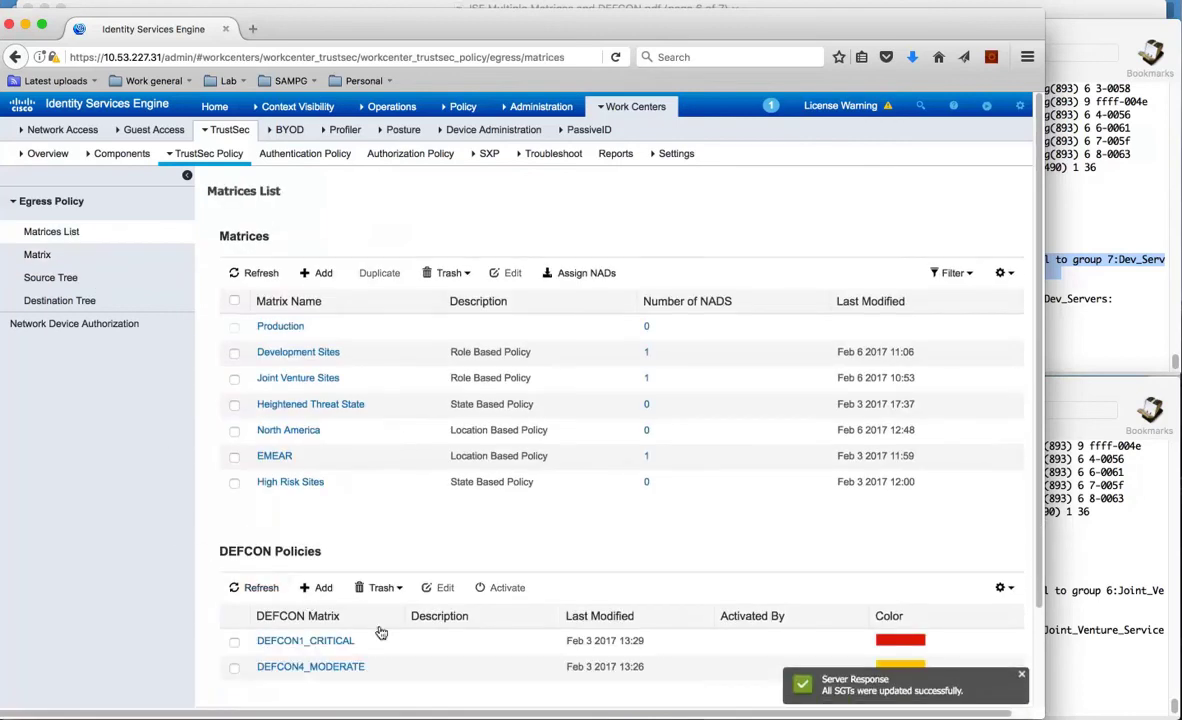
{"action": "left_click", "coordinate": [235, 643]}
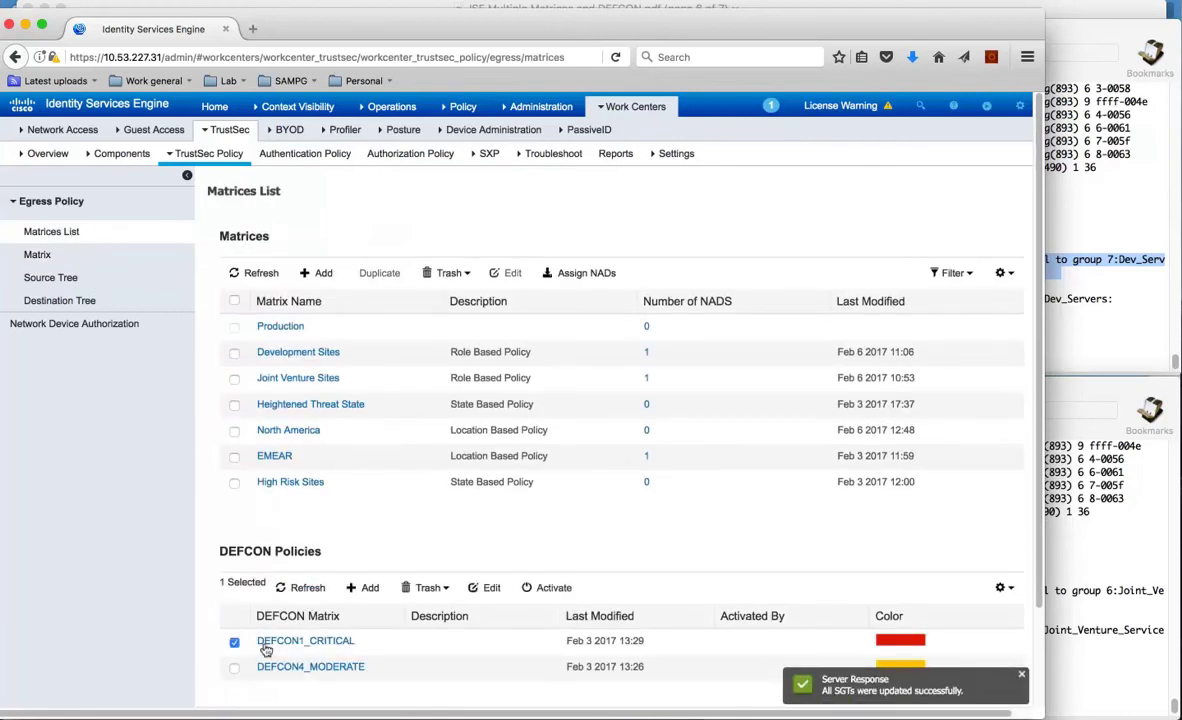
{"action": "left_click", "coordinate": [553, 590]}
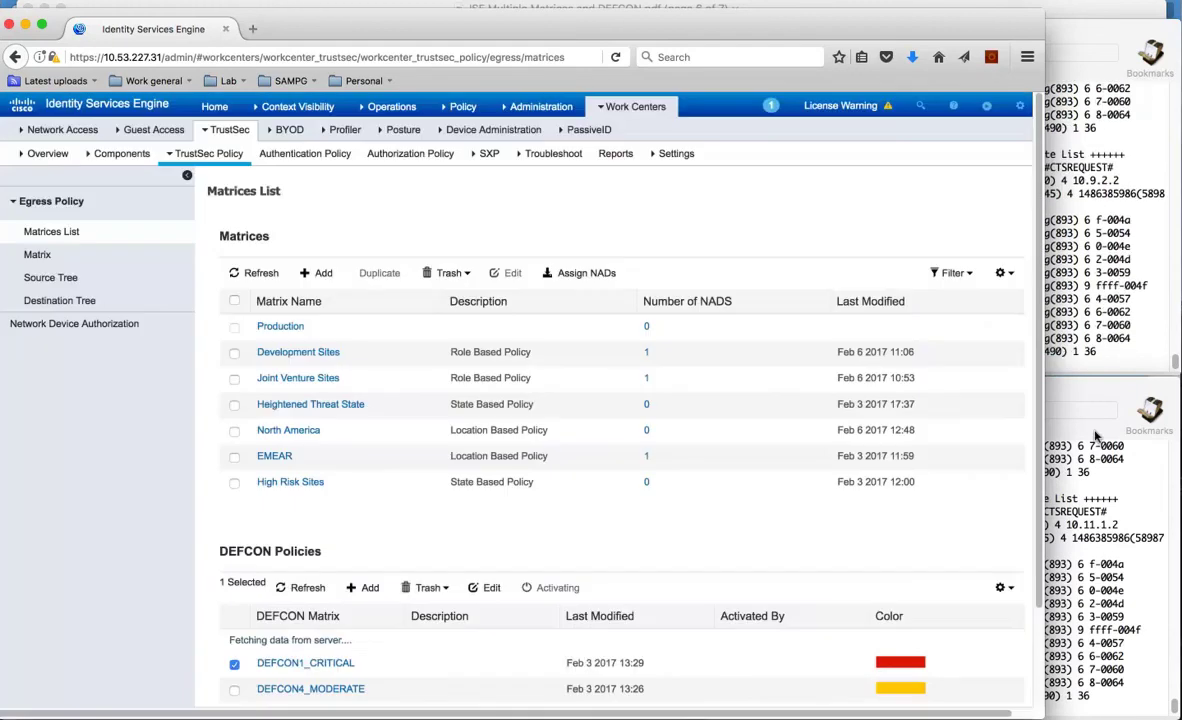
On the 4500x-Dev switch, run 'sh cts role-based permissions' and page through the Deny_IP-10 entries
{"action": "left_click", "coordinate": [1120, 278]}
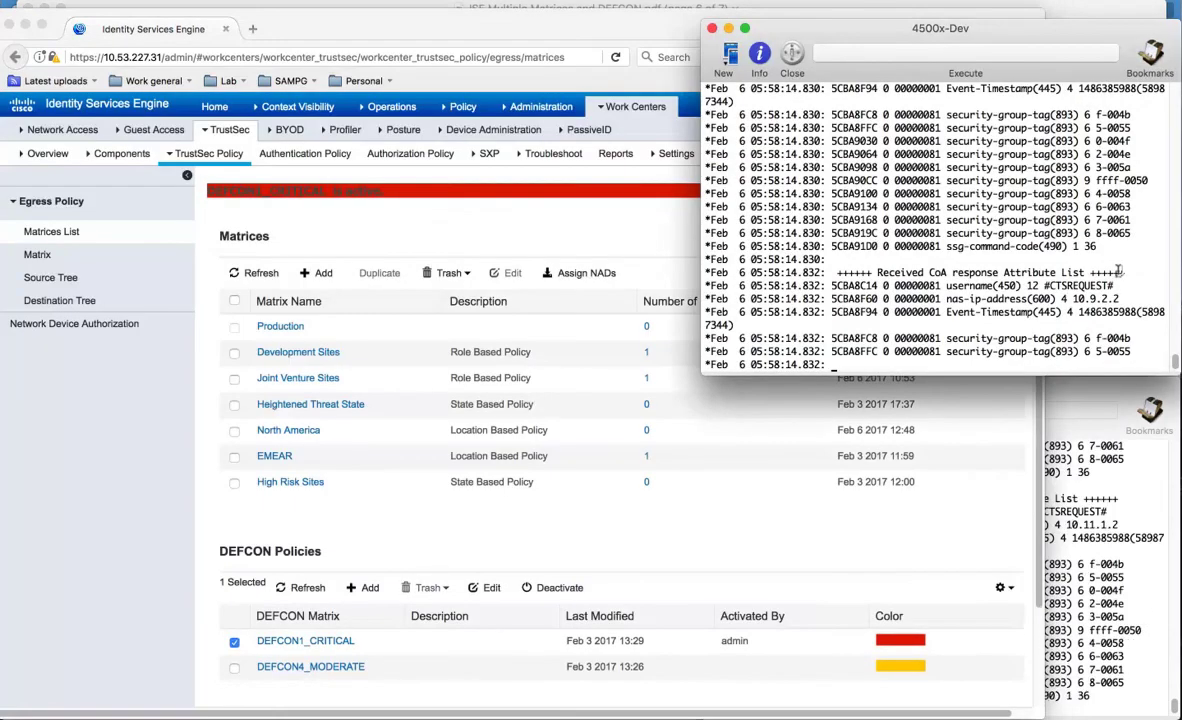
{"action": "key", "text": "Return"}
{"action": "key", "text": "Return"}
{"action": "key", "text": "Return"}
{"action": "type", "text": "sh cts role-based permissions"}
{"action": "key", "text": "Return"}
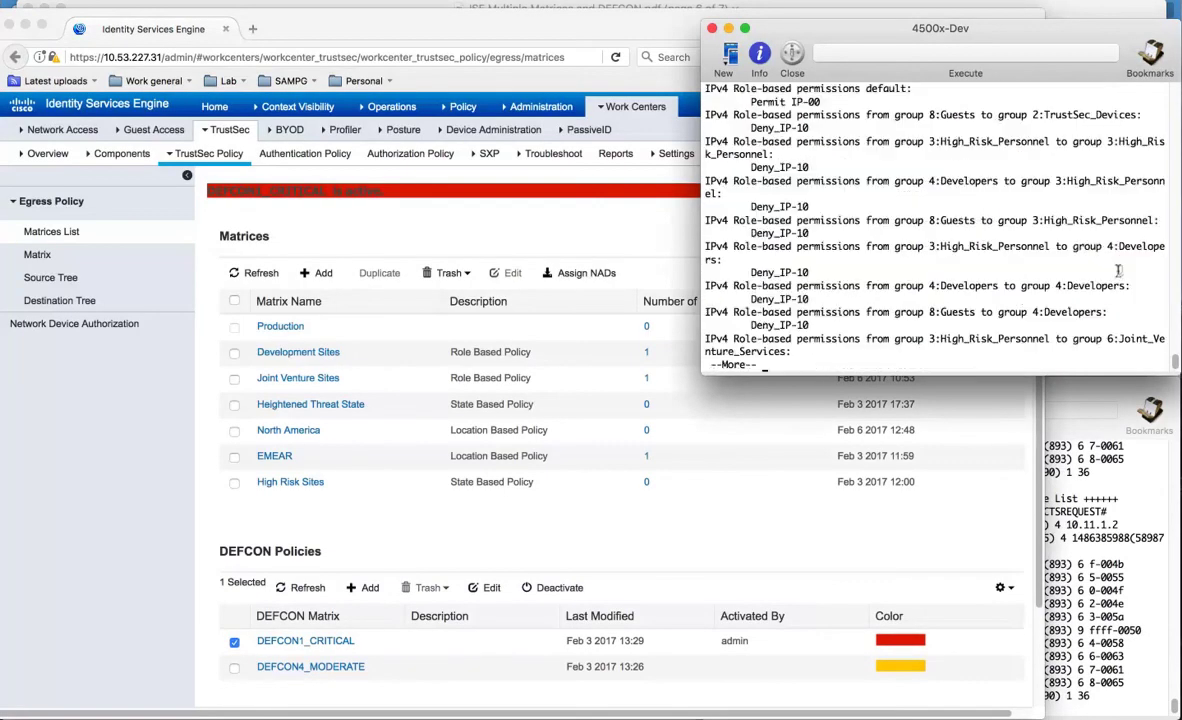
{"action": "key", "text": "Return"}
{"action": "key", "text": "Return"}
{"action": "key", "text": "Return"}
{"action": "key", "text": "Return"}
{"action": "key", "text": "Return"}
{"action": "key", "text": "Return"}
{"action": "key", "text": "Return"}
{"action": "key", "text": "Return"}
{"action": "key", "text": "Return"}
{"action": "key", "text": "Return"}
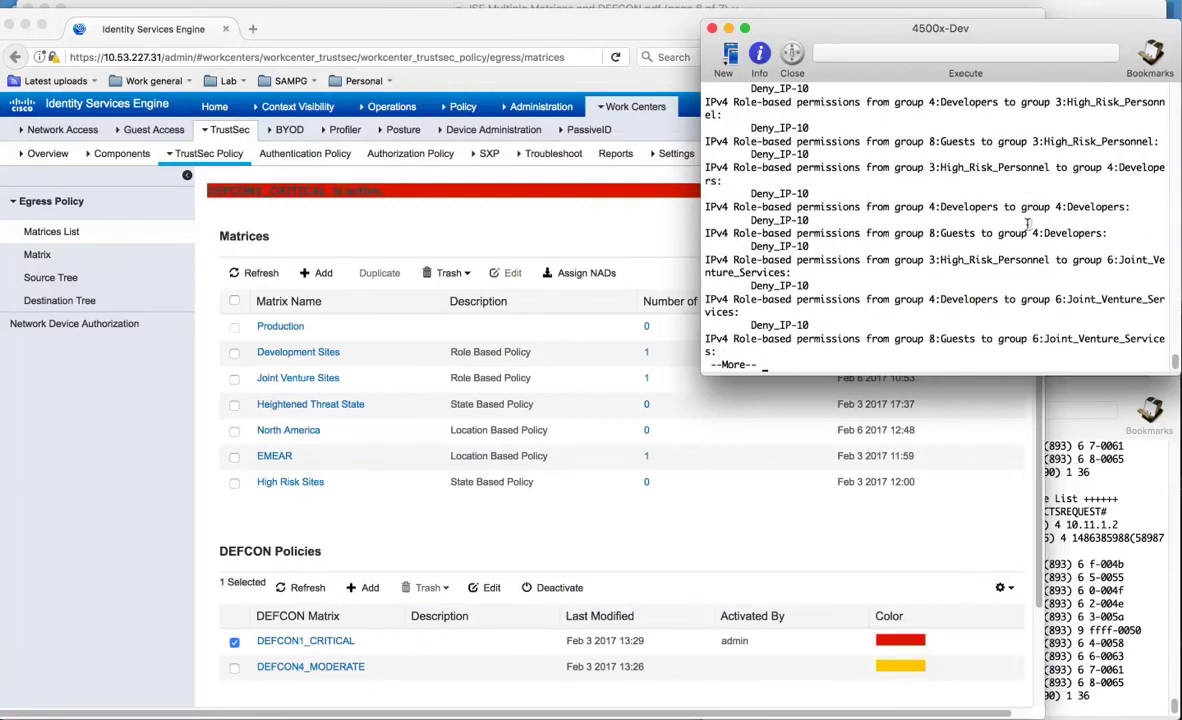
{"action": "key", "text": "Return"}
{"action": "key", "text": "Return"}
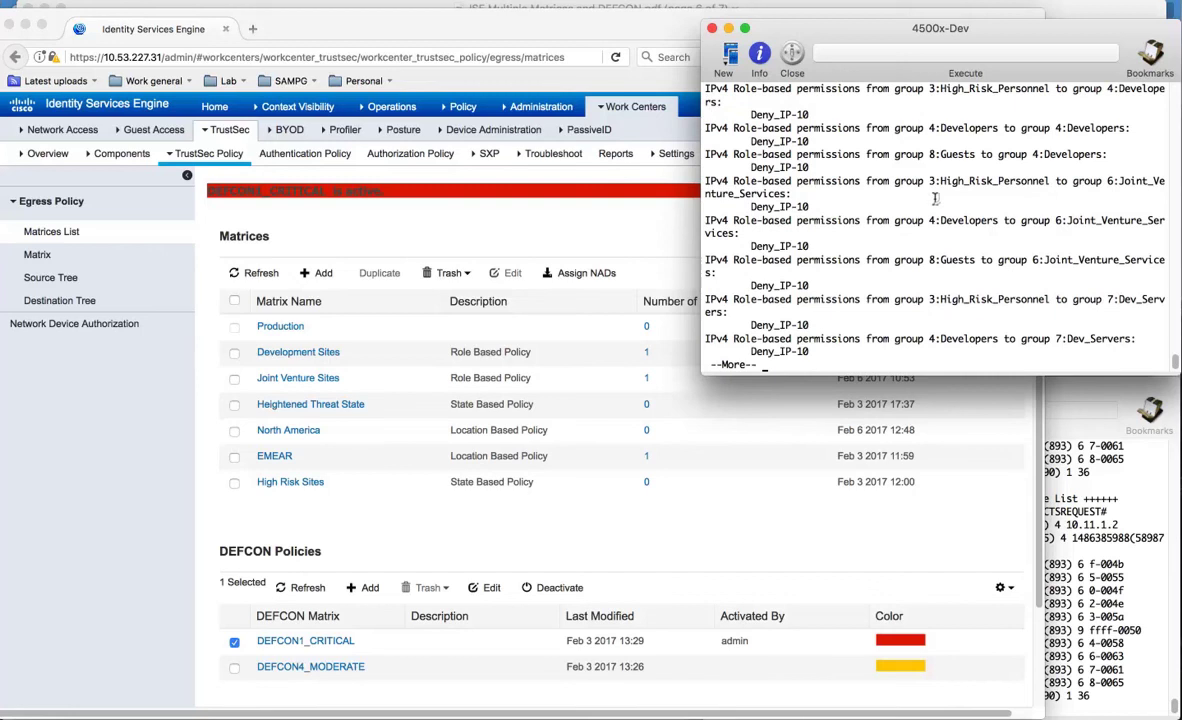
On the 3560-CX-JV switch, run 'show cts role-based perm' and page through to the Dev_Servers entries
{"action": "left_click", "coordinate": [1088, 505]}
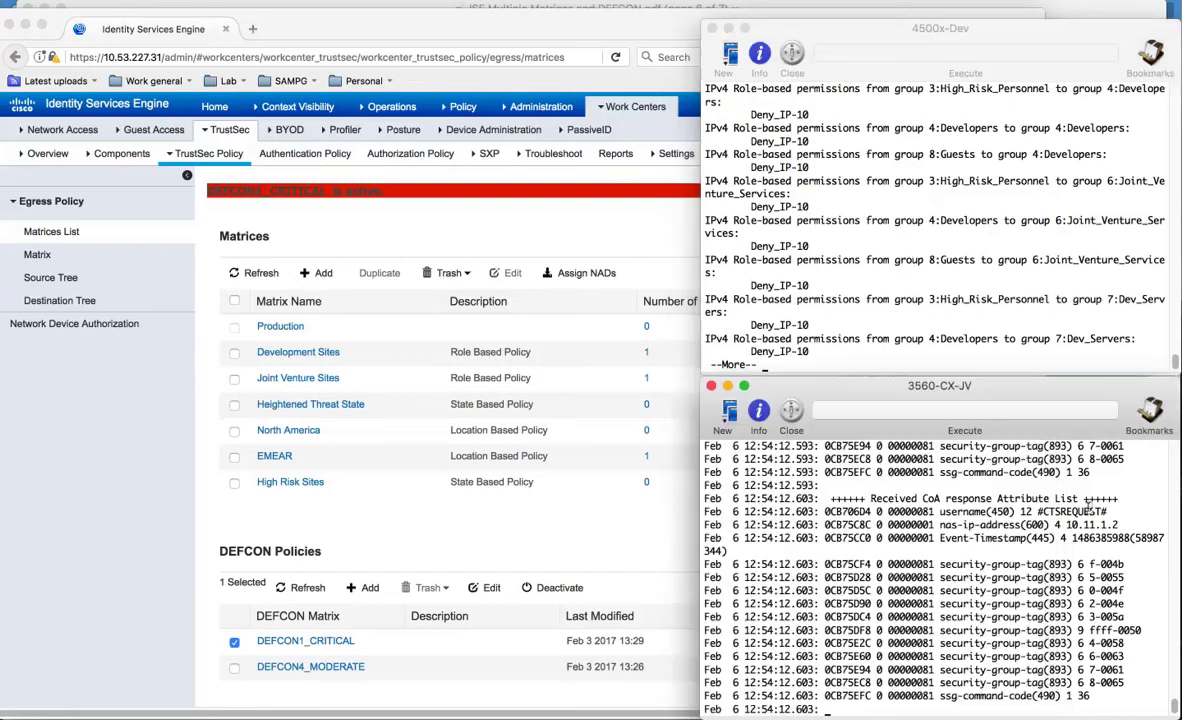
{"action": "key", "text": "Return"}
{"action": "key", "text": "Return"}
{"action": "key", "text": "Return"}
{"action": "type", "text": "show cts role-based perm"}
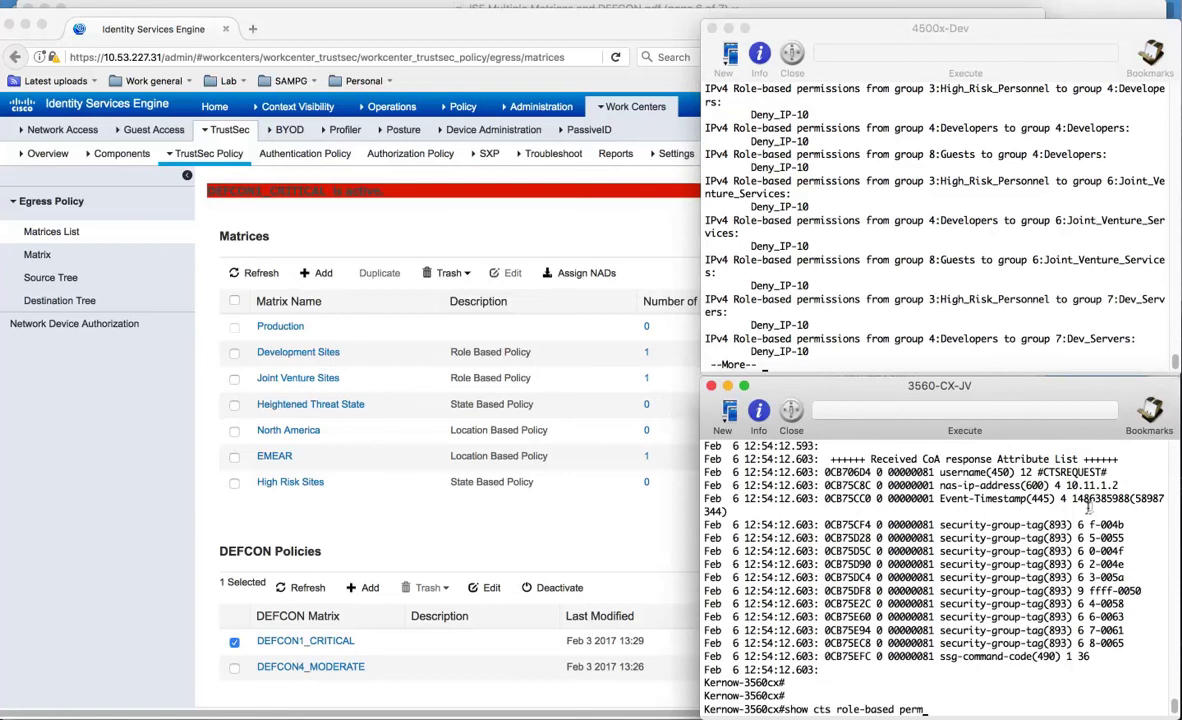
{"action": "key", "text": "Return"}
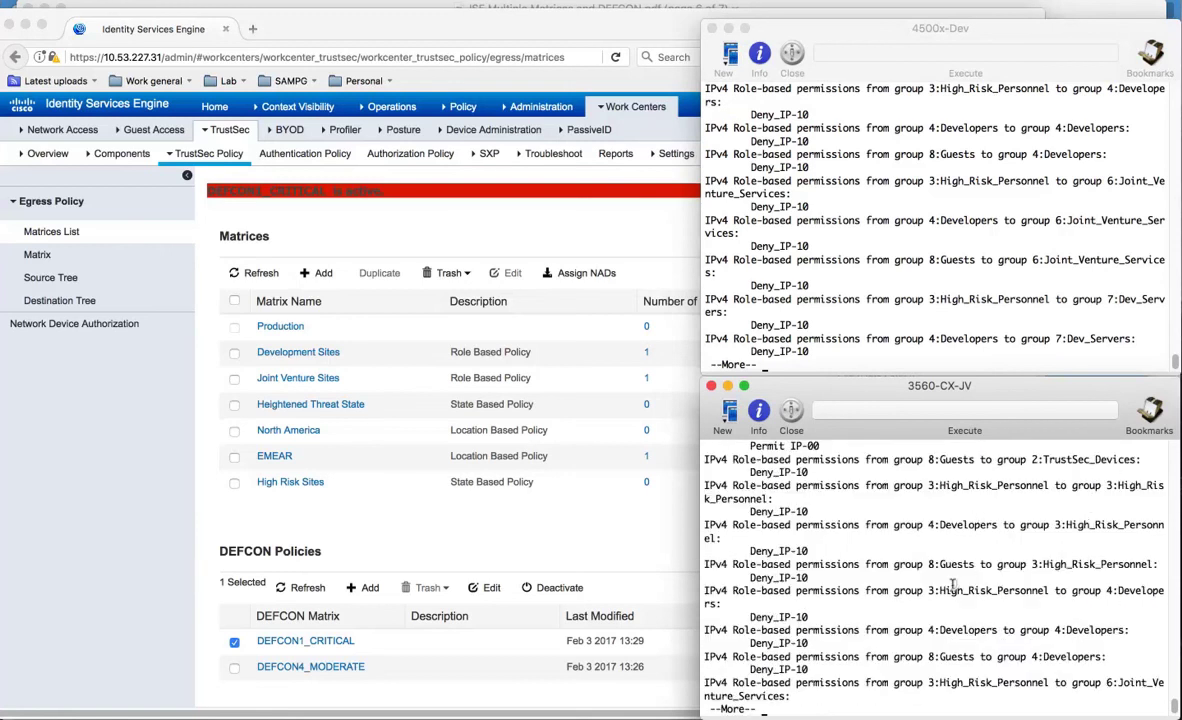
{"action": "key", "text": "Return"}
{"action": "key", "text": "Return"}
{"action": "key", "text": "Return"}
{"action": "key", "text": "Return"}
{"action": "key", "text": "Return"}
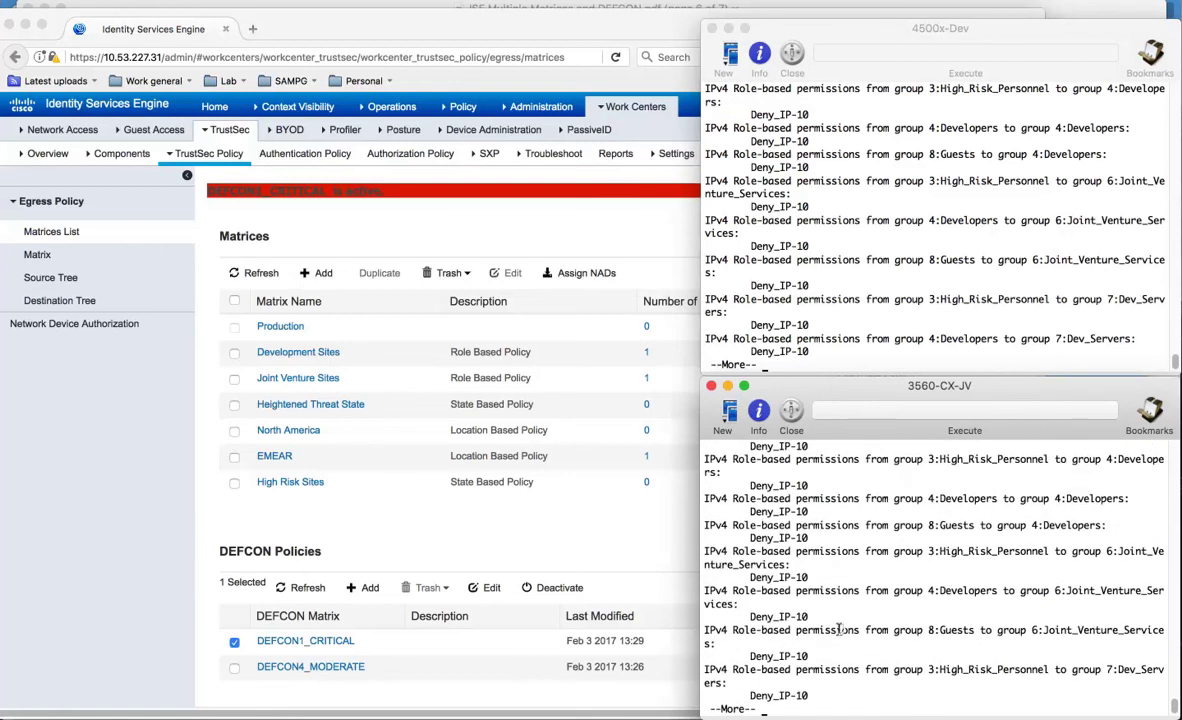
{"action": "key", "text": "Return"}
{"action": "key", "text": "Return"}
{"action": "key", "text": "Return"}
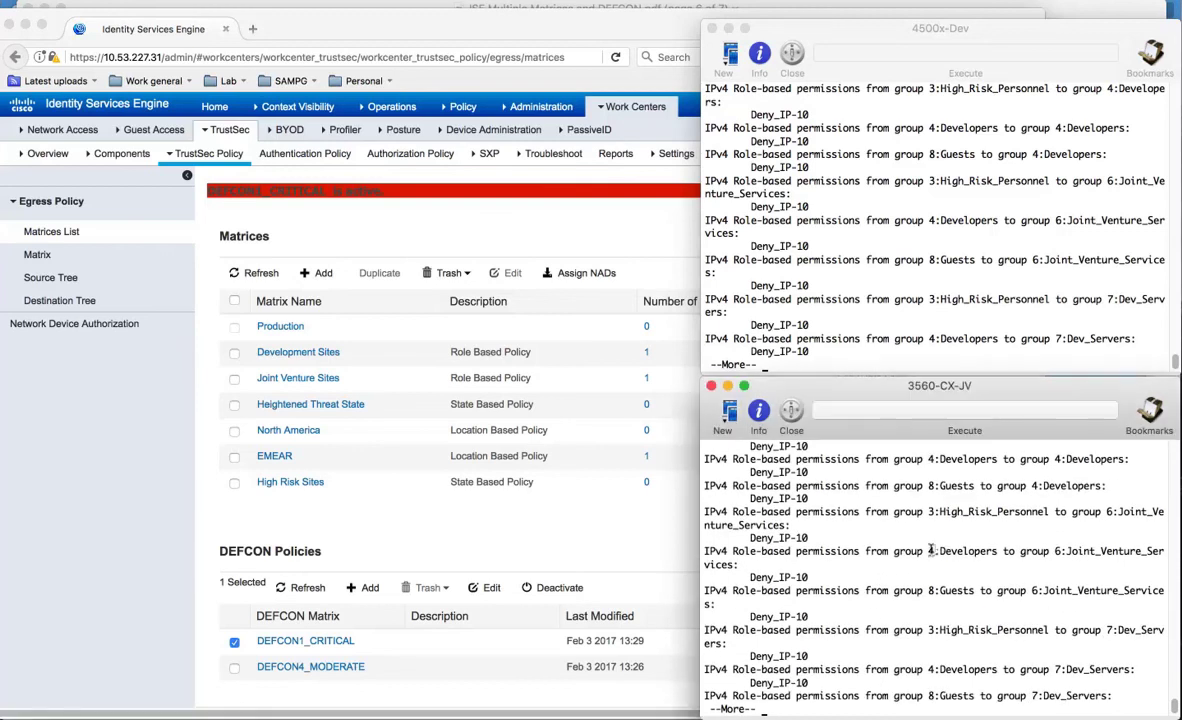
Deactivate DEFCON1_CRITICAL, then rerun permissions on 4500x-Dev, highlighting High_Risk_Personnel and Guests to Dev_Servers
{"action": "left_click", "coordinate": [142, 610]}
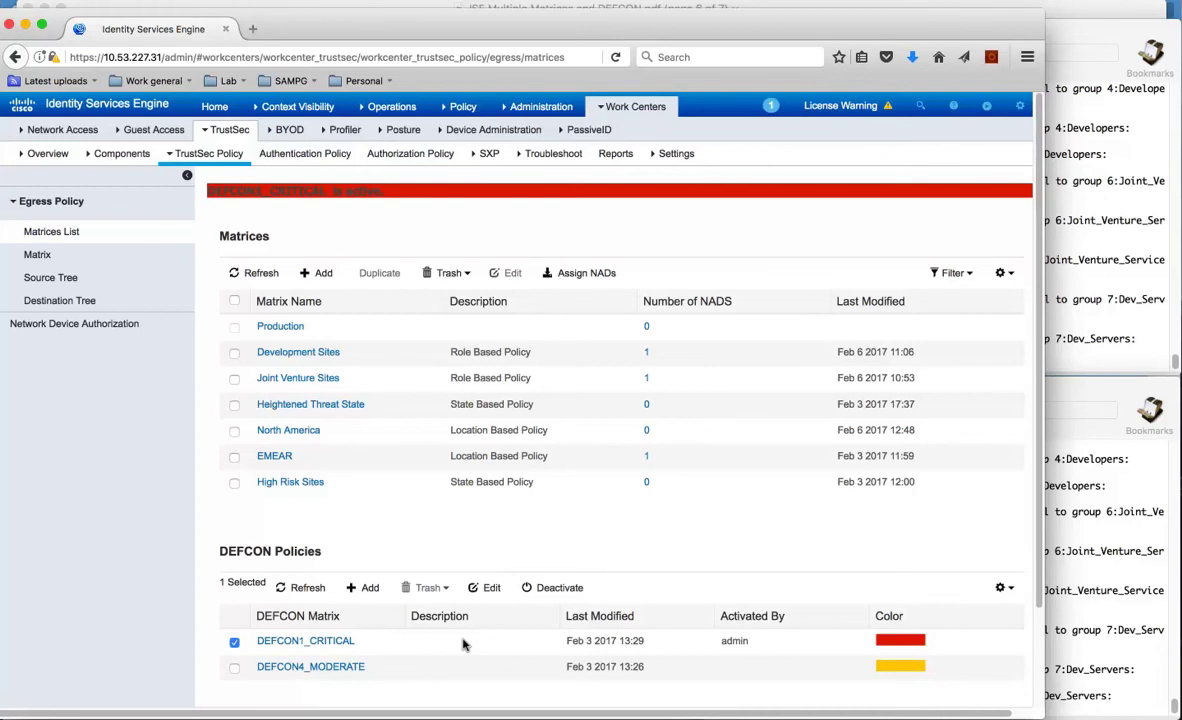
{"action": "left_click", "coordinate": [563, 587]}
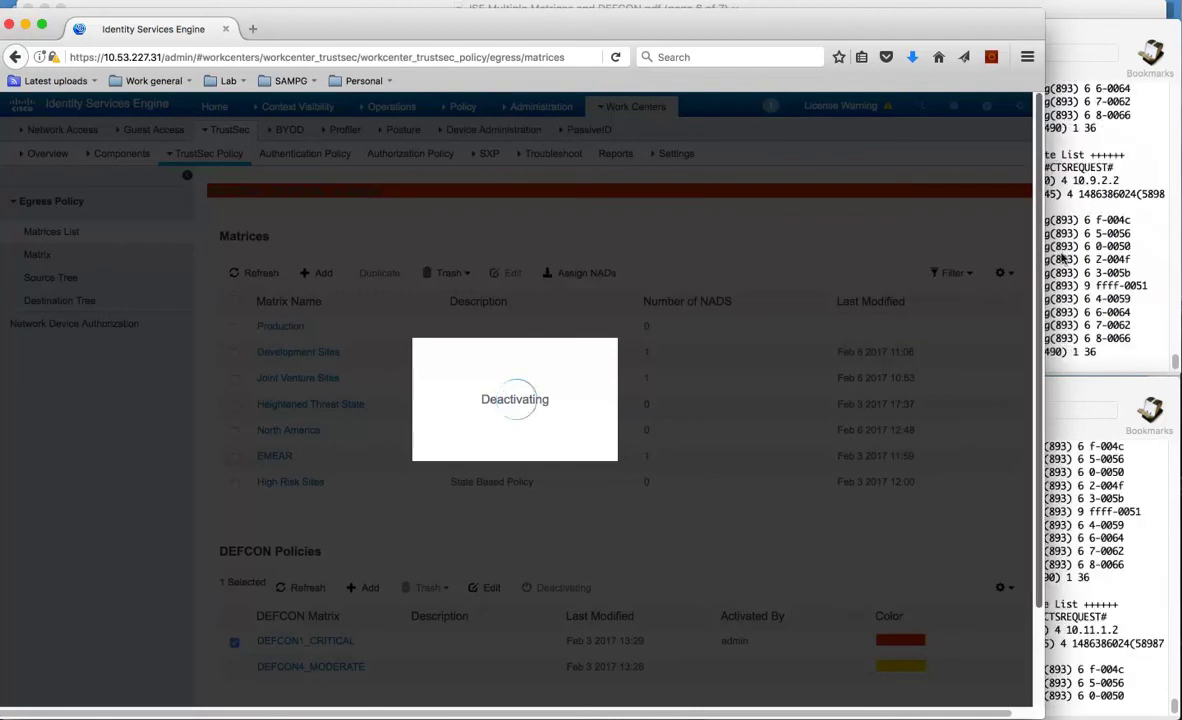
{"action": "left_click", "coordinate": [1063, 258]}
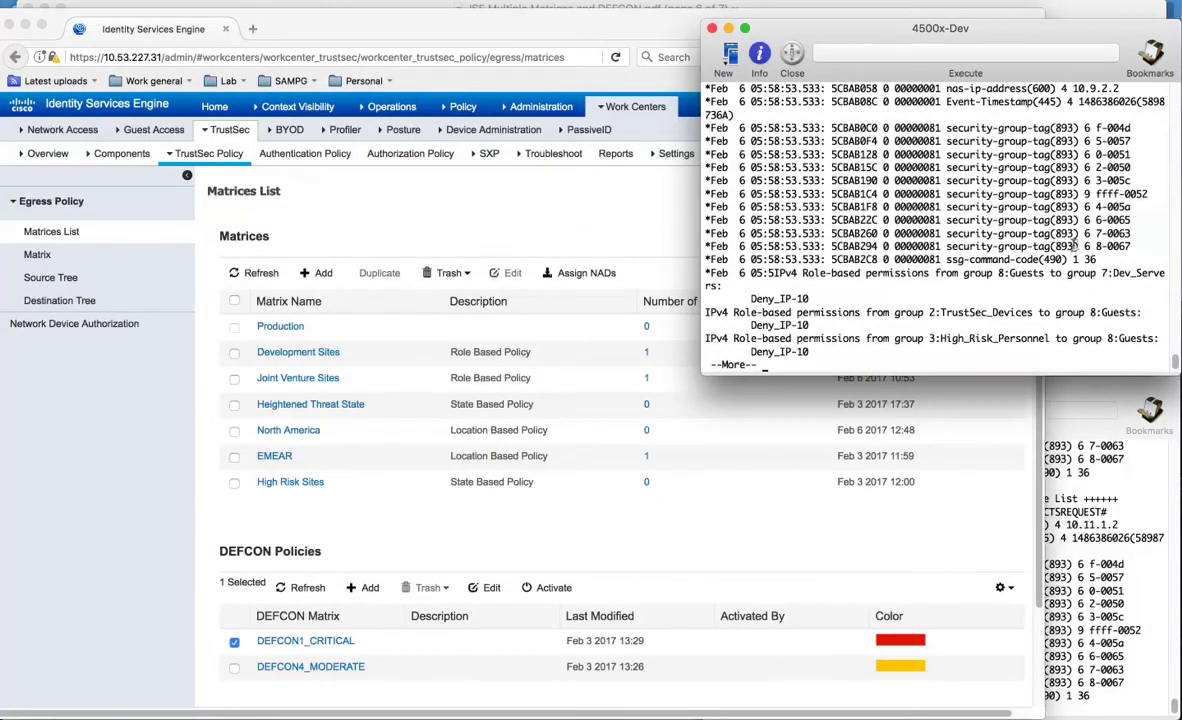
{"action": "key", "text": "q"}
{"action": "key", "text": "Return"}
{"action": "type", "text": "show cts role-based permissions"}
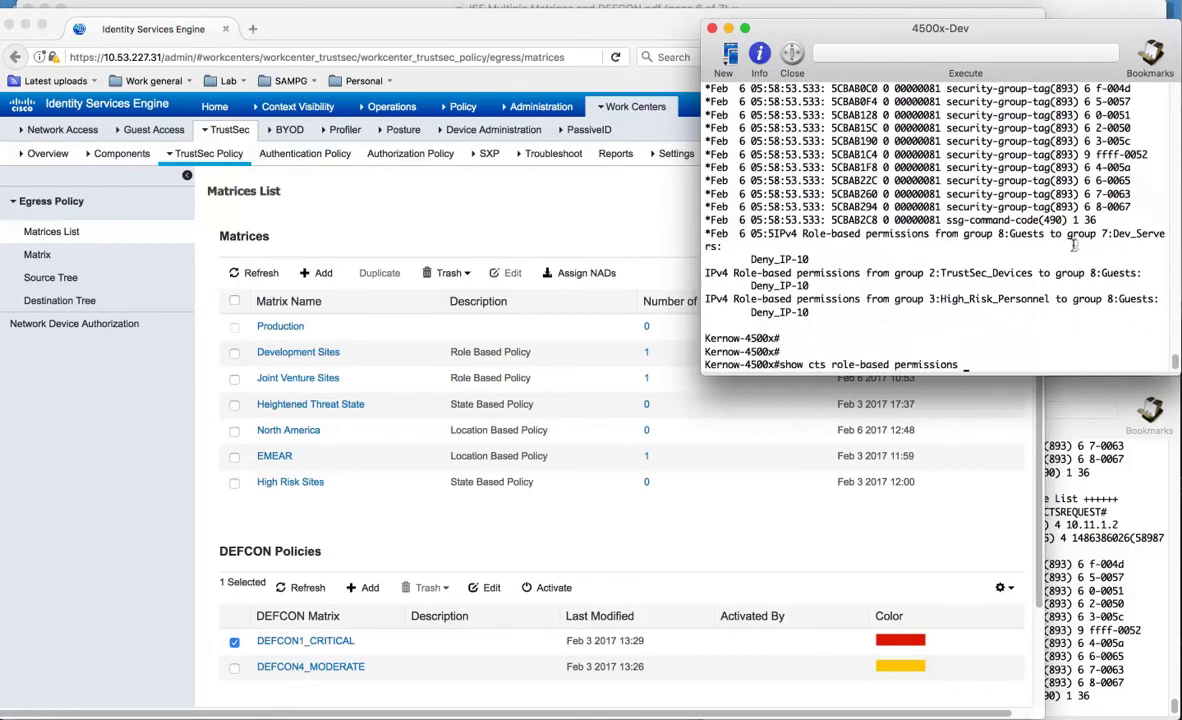
{"action": "key", "text": "Return"}
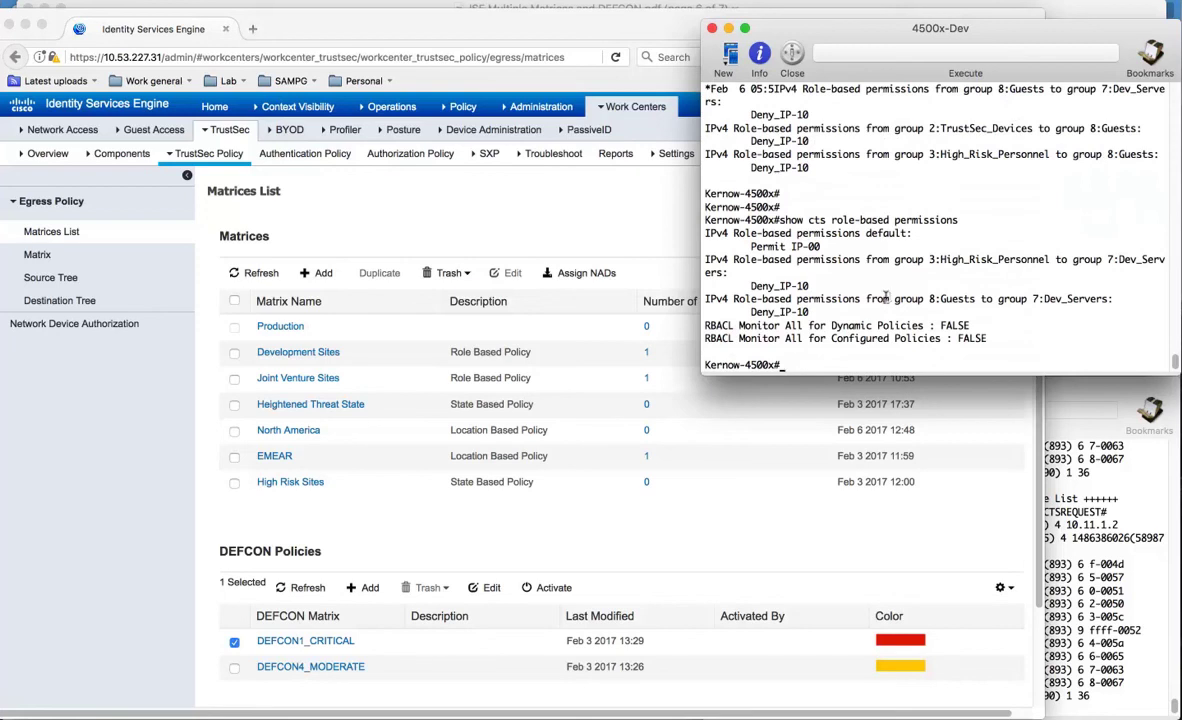
{"action": "left_click_drag", "start_coordinate": [921, 259], "coordinate": [1139, 257]}
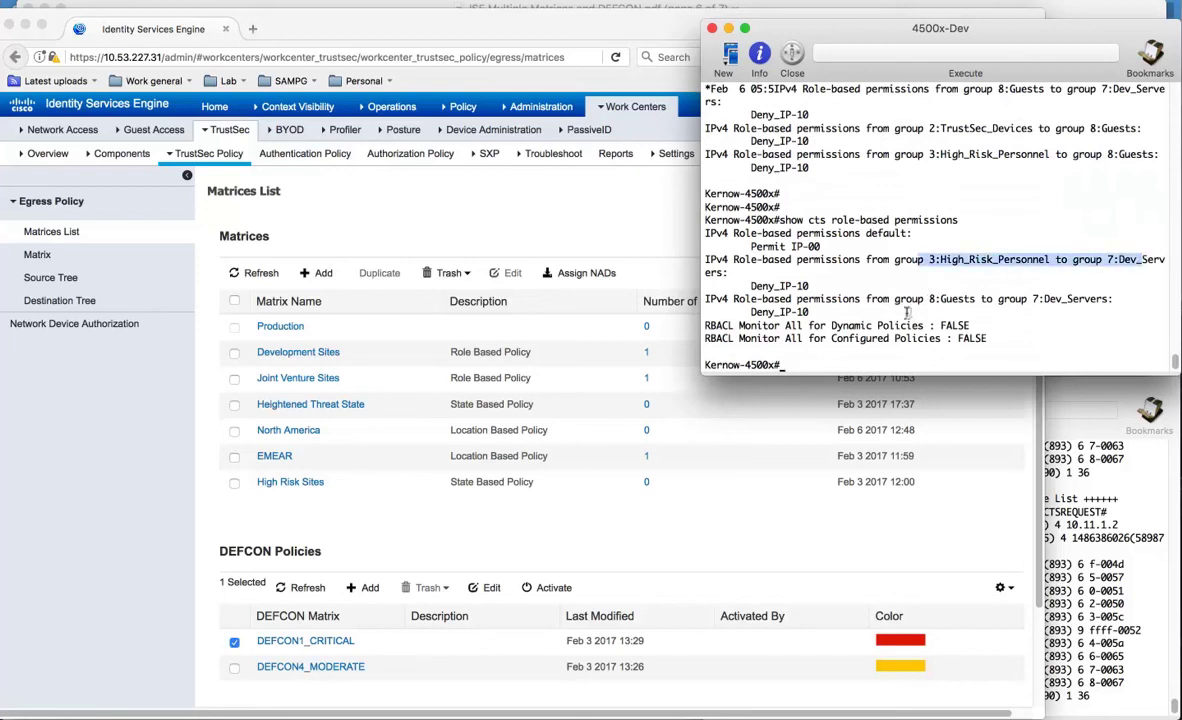
{"action": "left_click_drag", "start_coordinate": [922, 298], "coordinate": [1052, 301]}
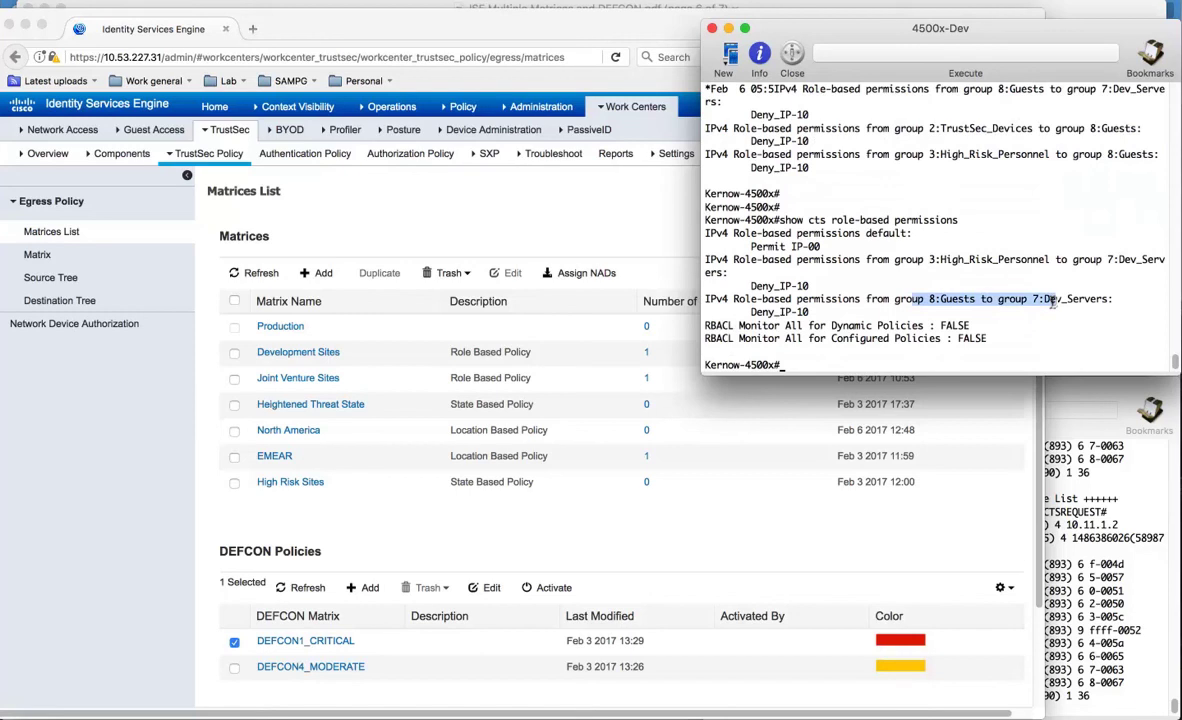
Rerun permissions on the 3560-CX-JV, highlighting the High_Risk_Personnel and Guests to Joint_Venture_Services Deny_IP-10 entries
{"action": "left_click", "coordinate": [1042, 455]}
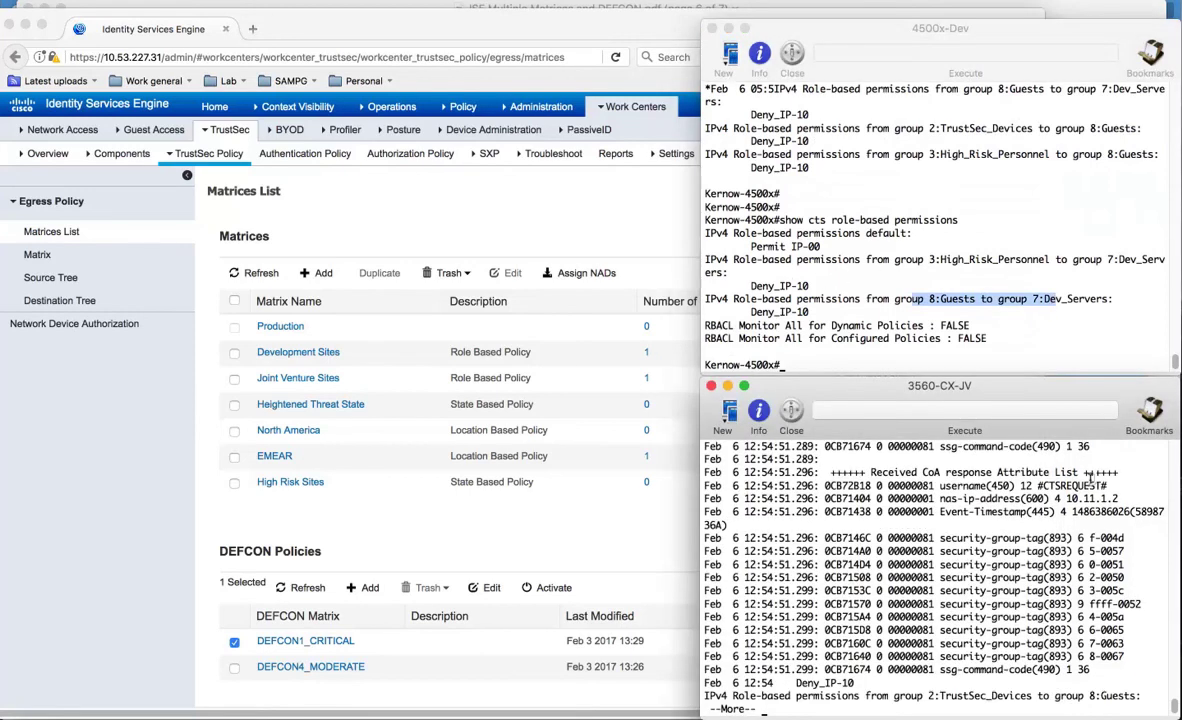
{"action": "type", "text": "qshow cts role-based perm"}
{"action": "key", "text": "Return"}
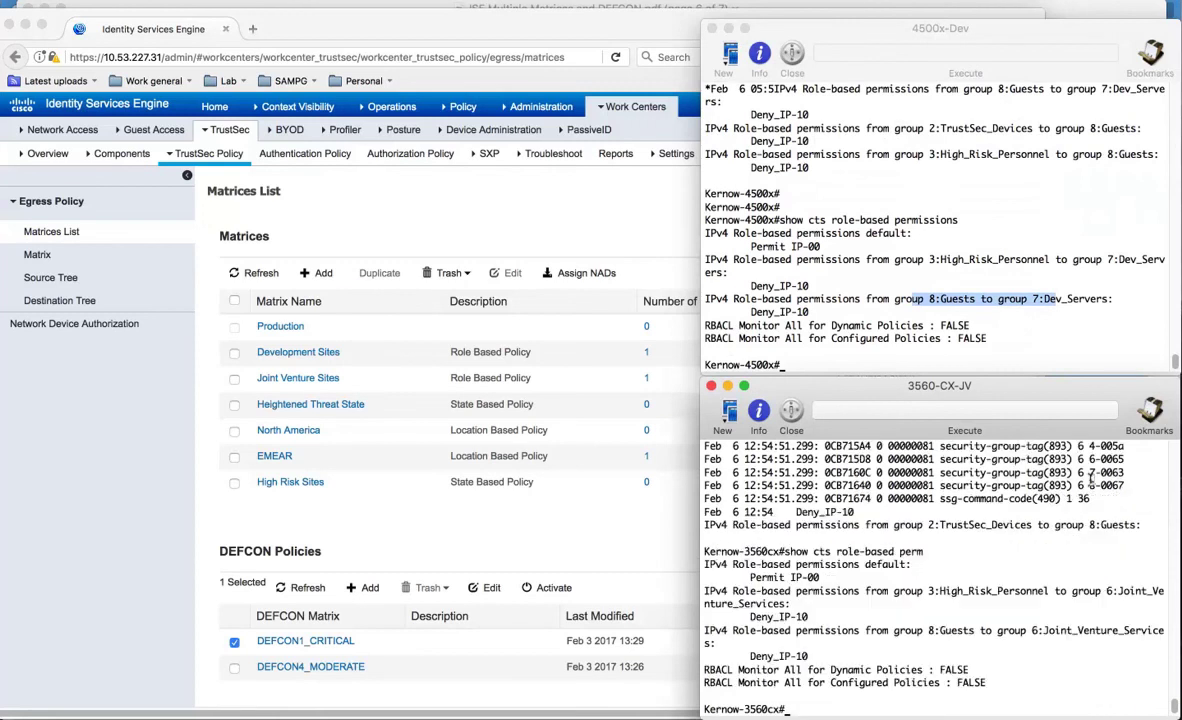
{"action": "double_click", "coordinate": [996, 590]}
{"action": "left_click", "coordinate": [922, 638]}
{"action": "left_click_drag", "start_coordinate": [921, 638], "coordinate": [1010, 632]}
{"action": "left_click", "coordinate": [967, 624]}
{"action": "left_click_drag", "start_coordinate": [928, 630], "coordinate": [1027, 630]}
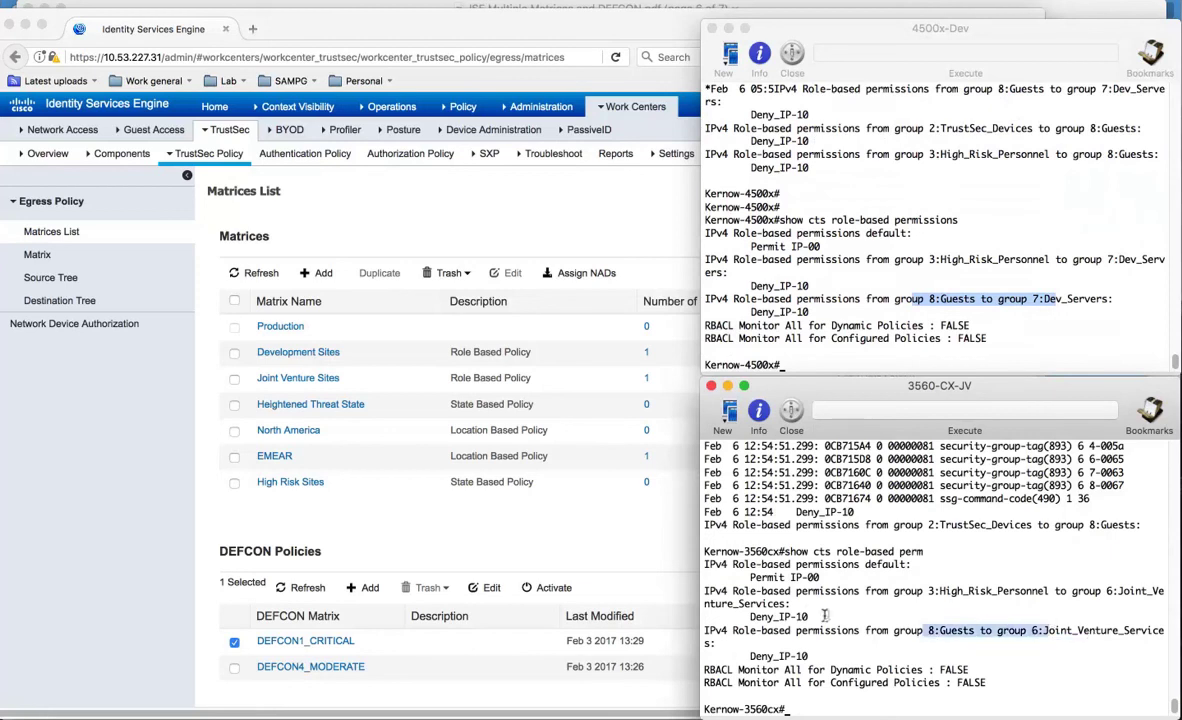
{"action": "left_click_drag", "start_coordinate": [810, 616], "coordinate": [742, 613]}
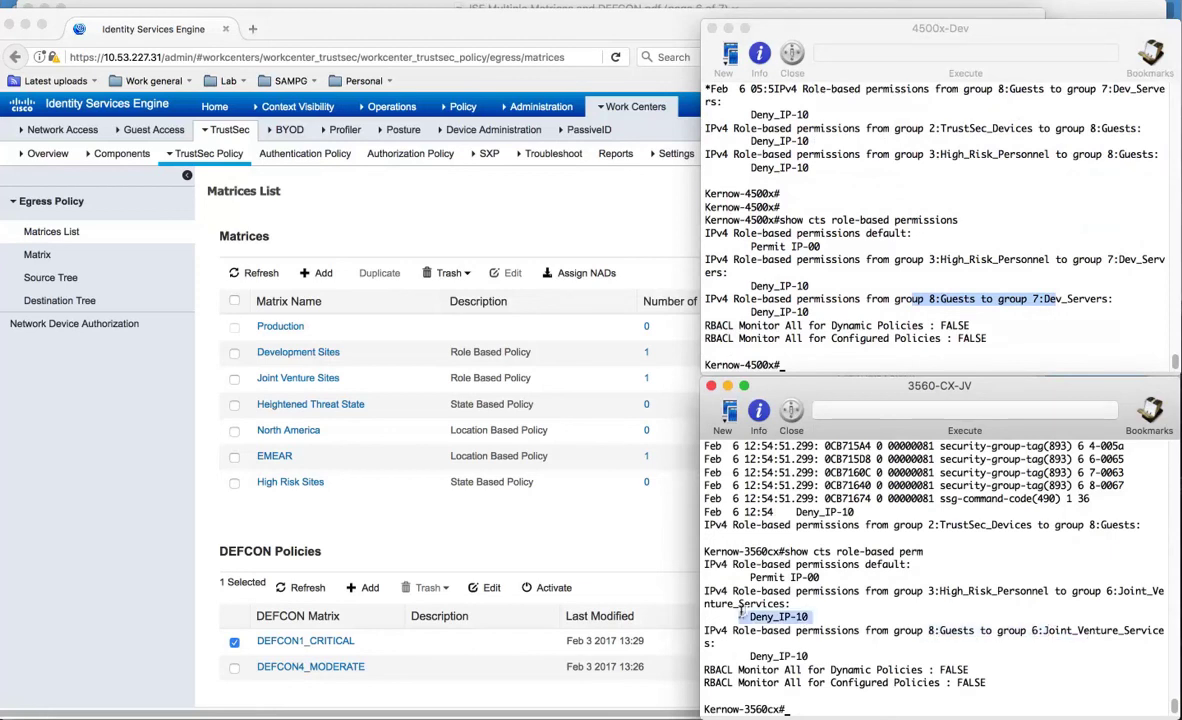
{"action": "left_click", "coordinate": [871, 625]}
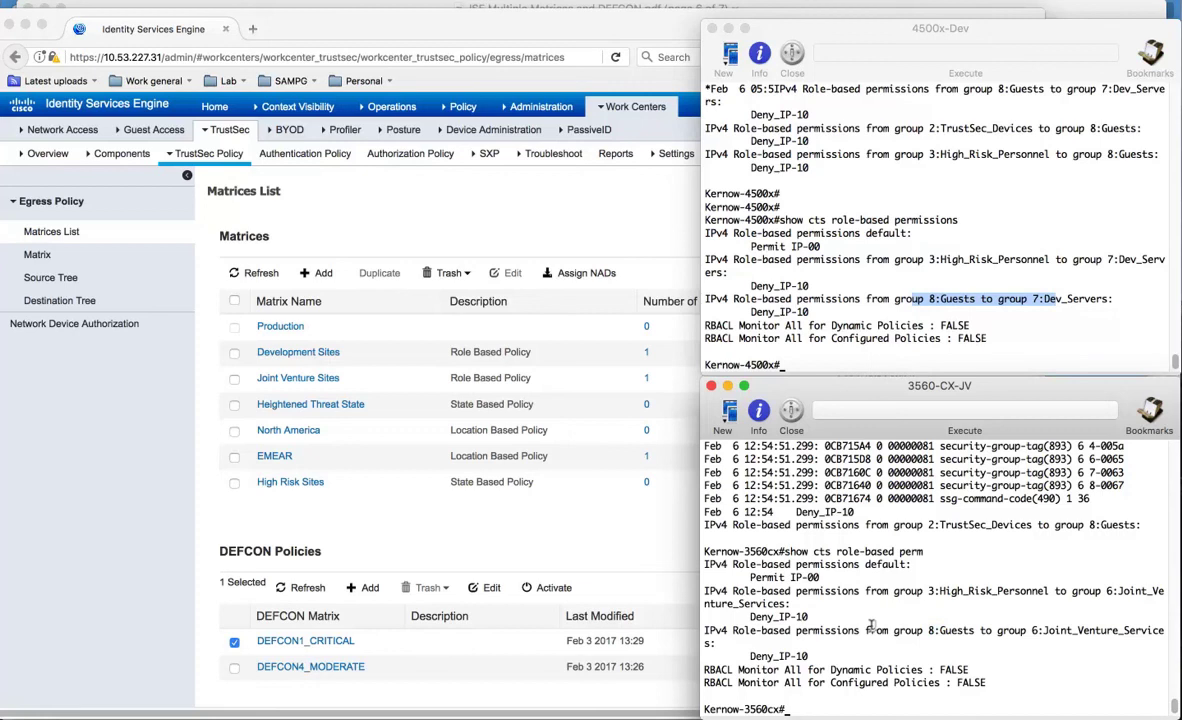
Bring the slide deck forward and jump to the closing cisco.com/go/trustsec slide
{"action": "left_click", "coordinate": [617, 5]}
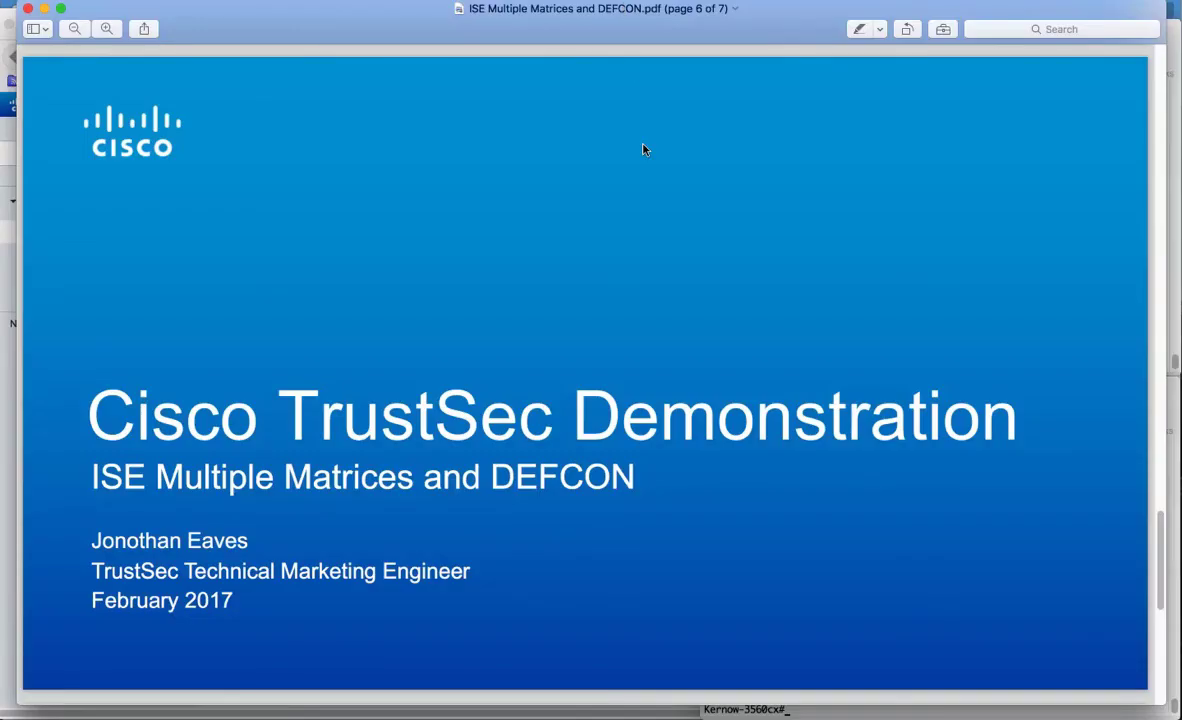
{"action": "left_click", "coordinate": [1161, 643]}
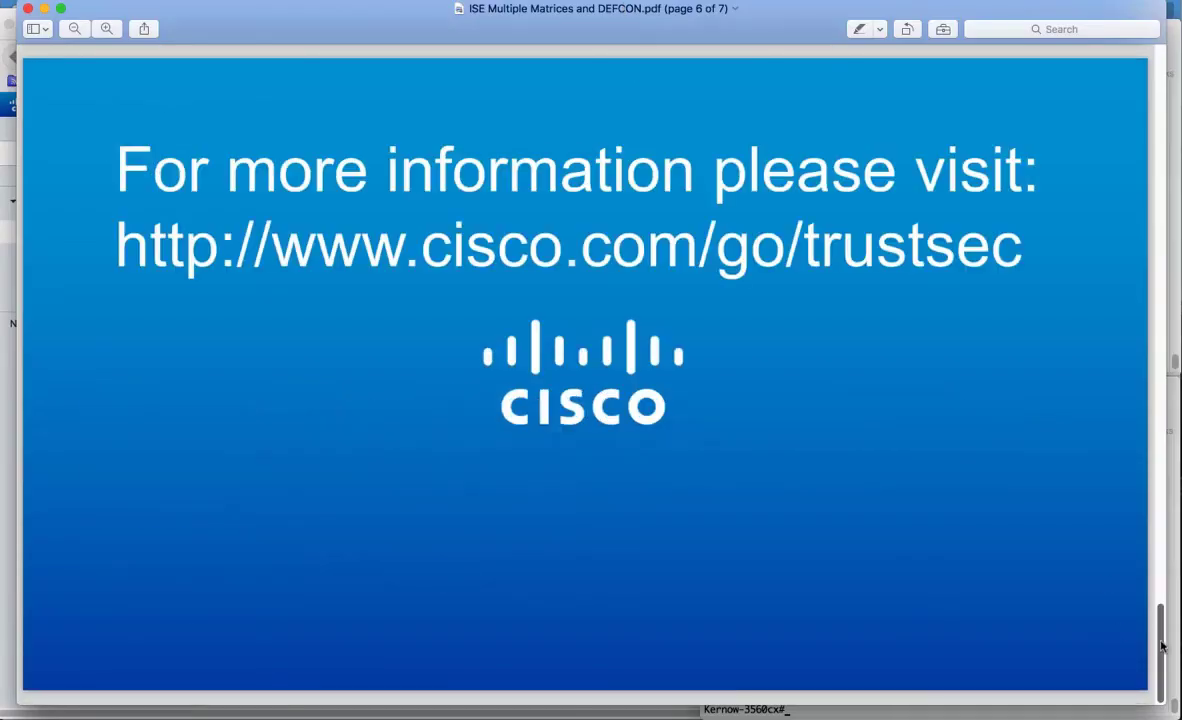